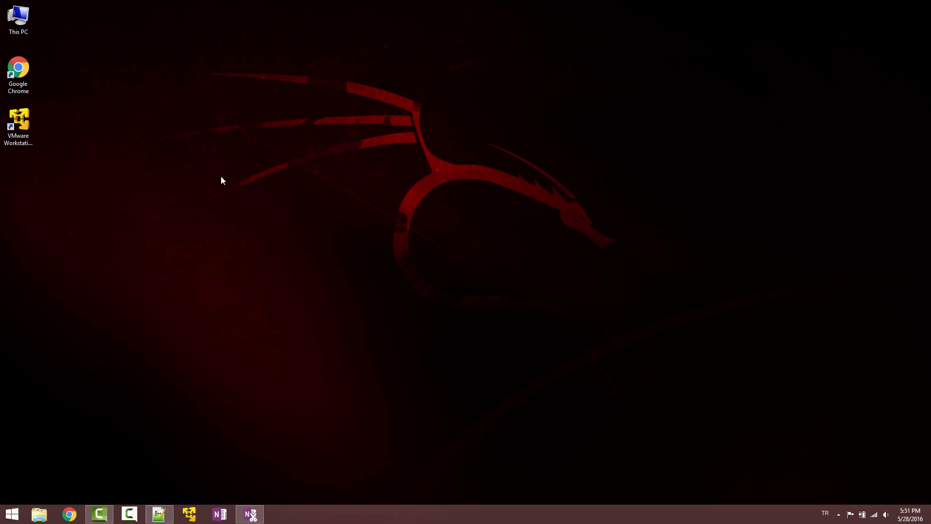
- Launch VMware Workstation 12 Player and start the New Virtual Machine Wizard
{"action": "double_click", "coordinate": [20, 123]}
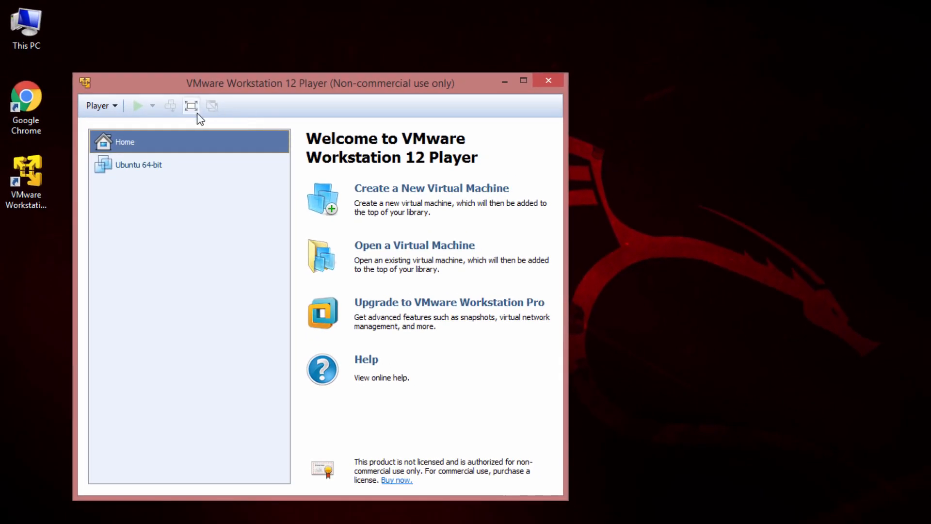
{"action": "left_click", "coordinate": [100, 105]}
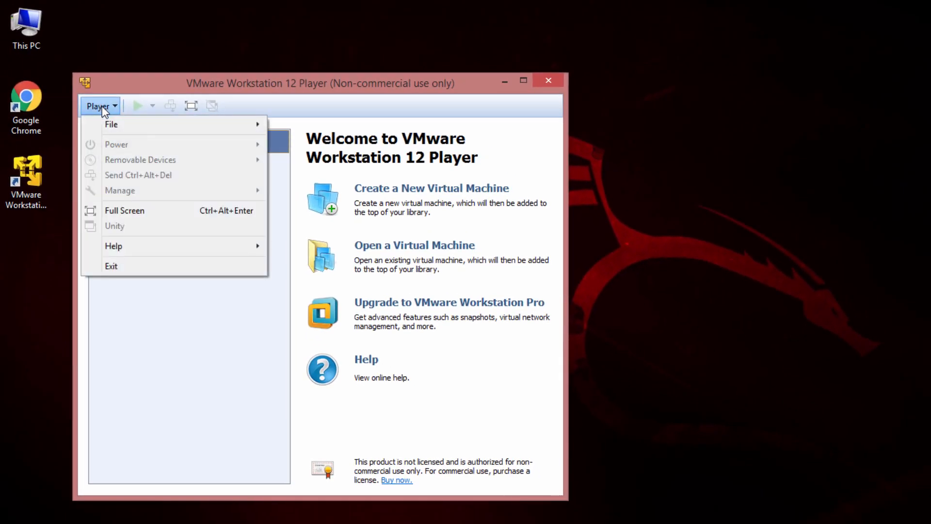
{"action": "mouse_move", "coordinate": [117, 123]}
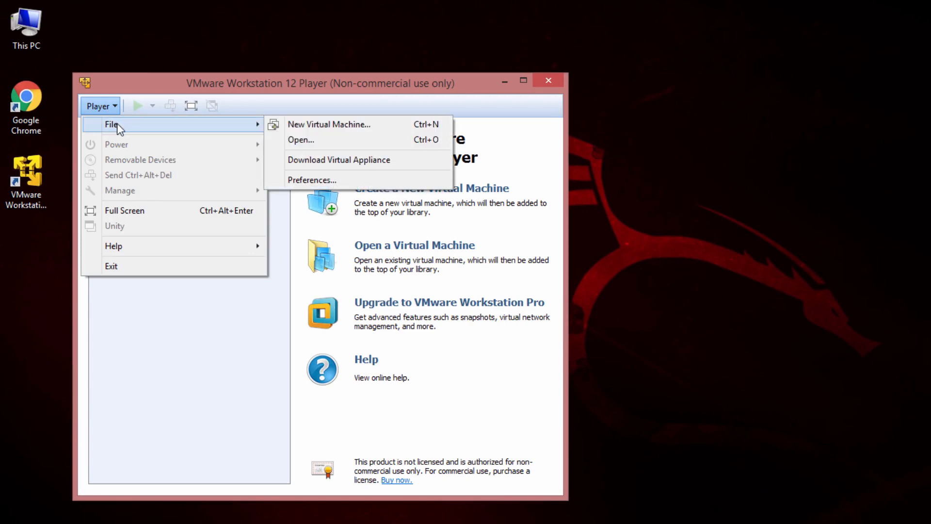
{"action": "left_click", "coordinate": [296, 126]}
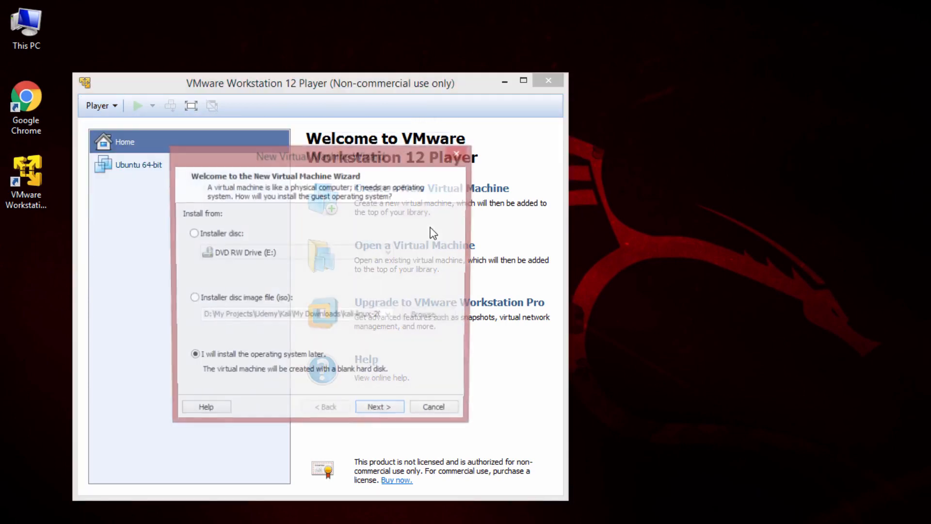
- Use kali-linux-2016.1-amd64.iso as the installer disc image and accept Linux Ubuntu 64-bit
{"action": "left_click", "coordinate": [274, 299]}
{"action": "left_click", "coordinate": [441, 316]}
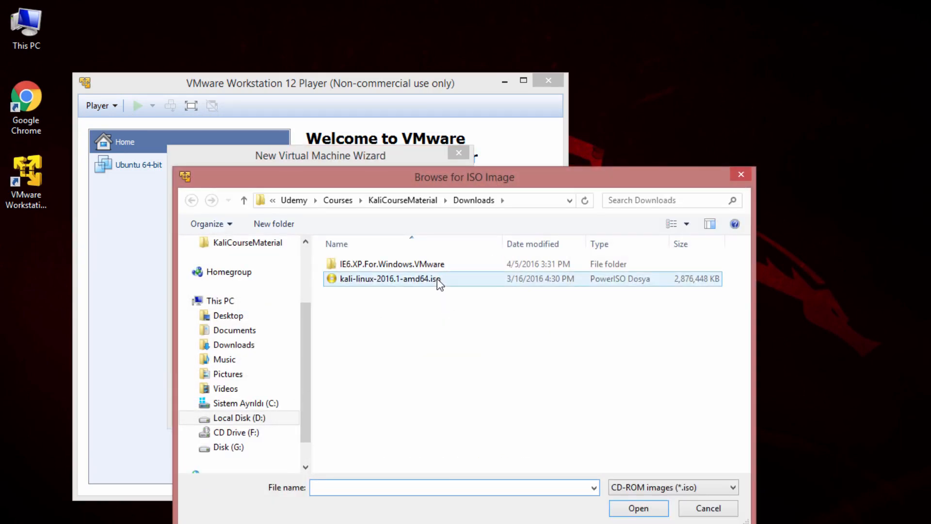
{"action": "double_click", "coordinate": [350, 279]}
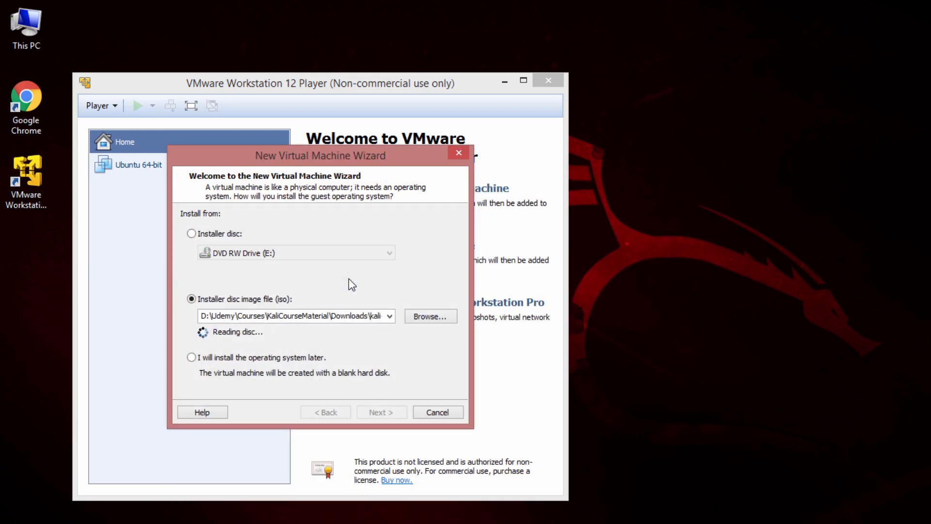
{"action": "left_click", "coordinate": [378, 413]}
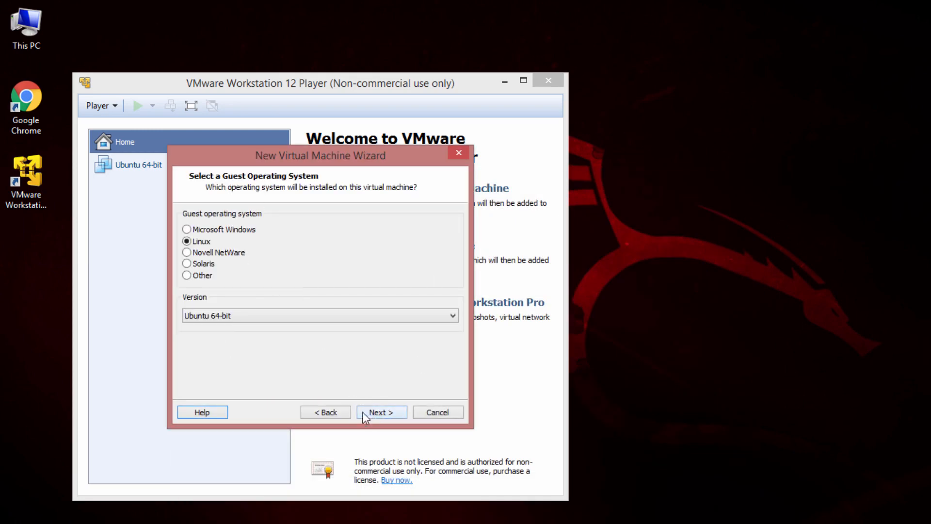
{"action": "left_click", "coordinate": [380, 416]}
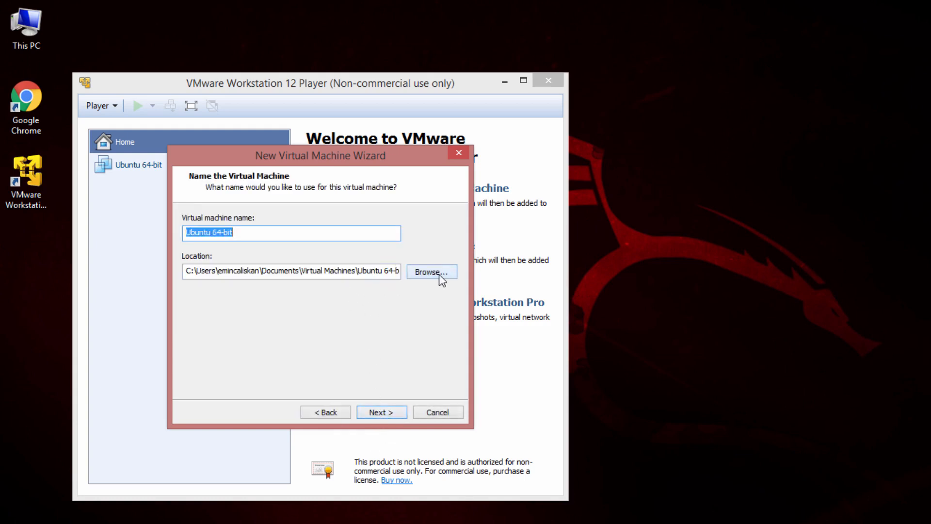
{"action": "left_click", "coordinate": [24, 243]}
- Create a new folder named MyVMs on the desktop
{"action": "right_click", "coordinate": [24, 243]}
{"action": "mouse_move", "coordinate": [102, 466]}
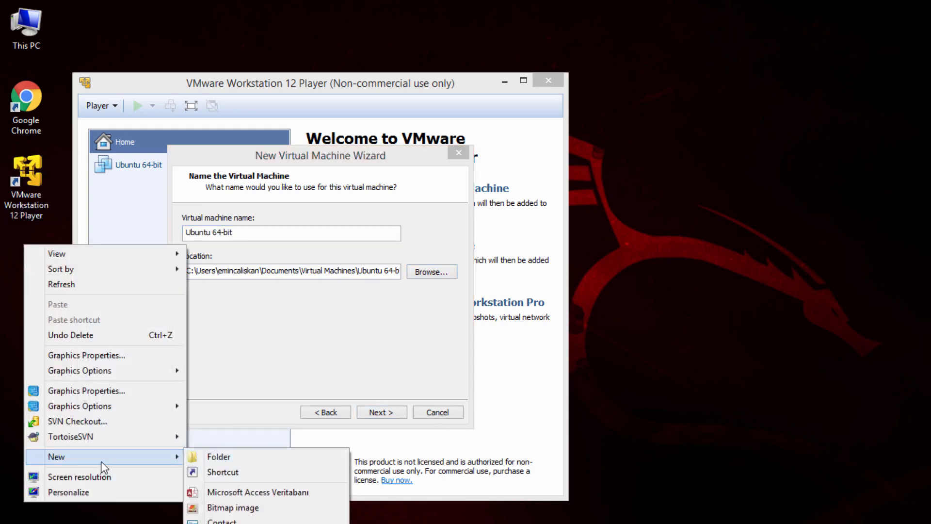
{"action": "left_click", "coordinate": [224, 458]}
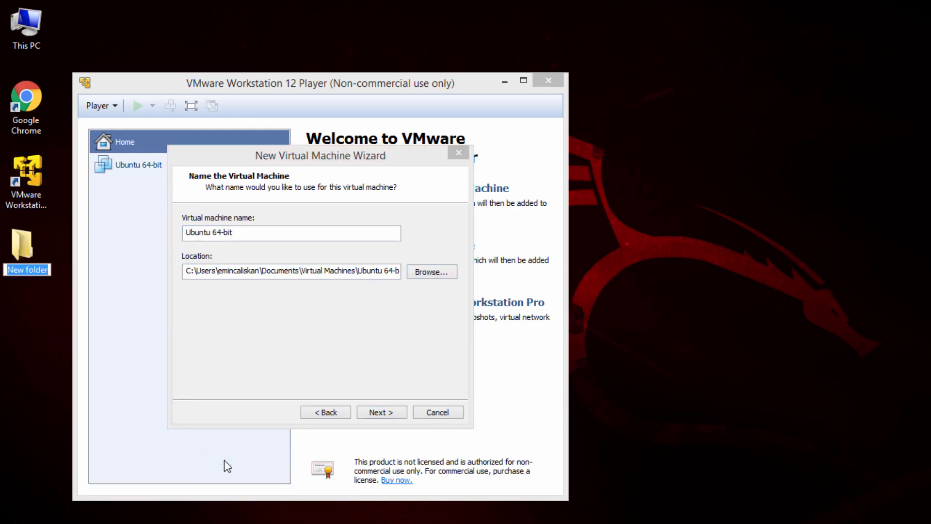
{"action": "type", "text": "MyVMs"}
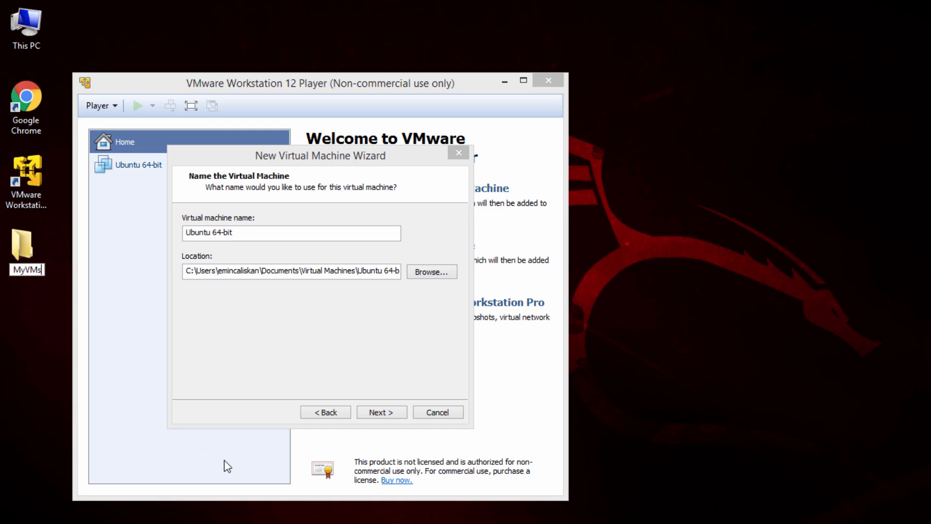
{"action": "key", "text": "Return"}
{"action": "key", "text": "Return"}
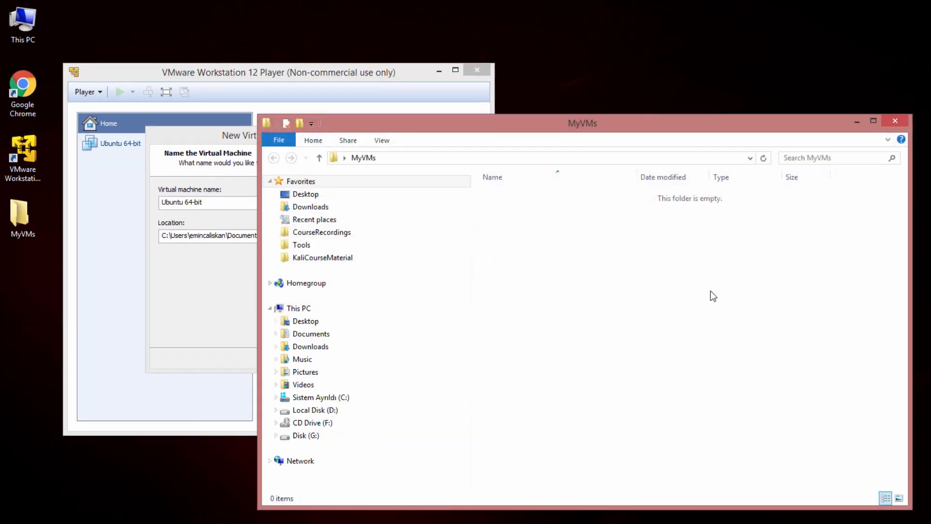
- Create a Kali2016 folder inside MyVMs and close the folder window
{"action": "right_click", "coordinate": [647, 256]}
{"action": "mouse_move", "coordinate": [702, 432]}
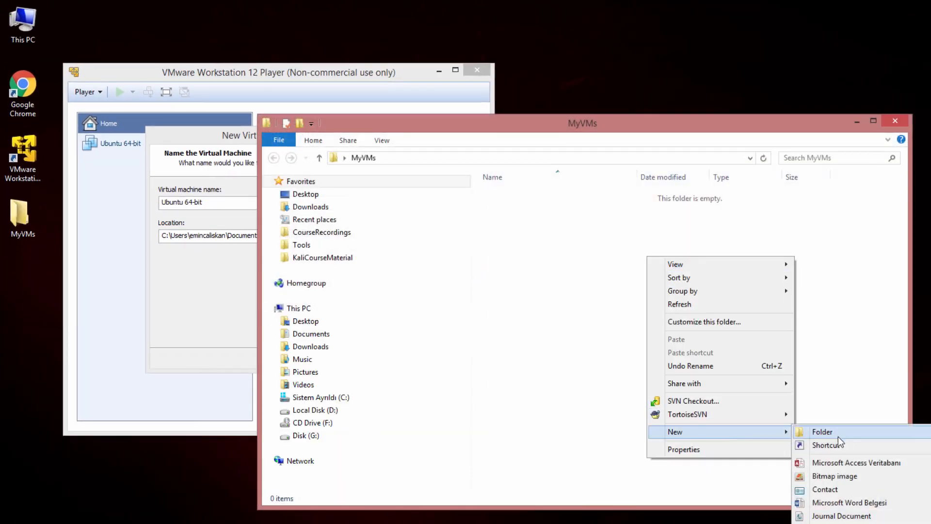
{"action": "left_click", "coordinate": [839, 434]}
{"action": "type", "text": "K"}
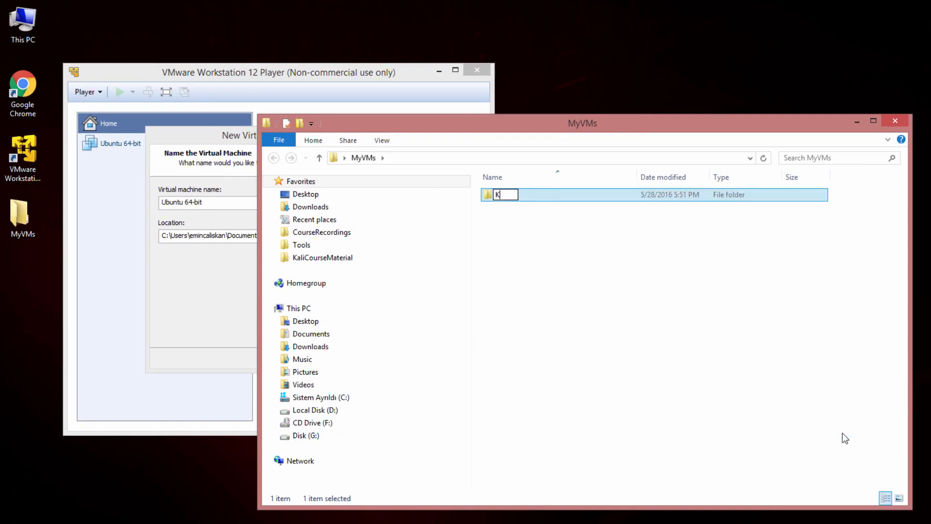
{"action": "type", "text": "ali2016"}
{"action": "key", "text": "Return"}
{"action": "left_click", "coordinate": [895, 120]}
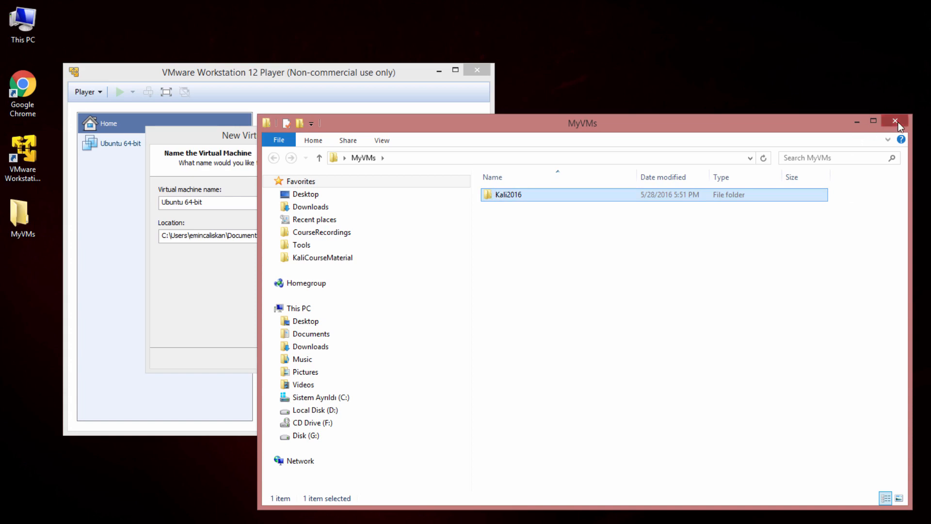
- Store the VM in Desktop\MyVMs\Kali2016 and keep the 20 GB split disk
{"action": "left_click", "coordinate": [371, 237]}
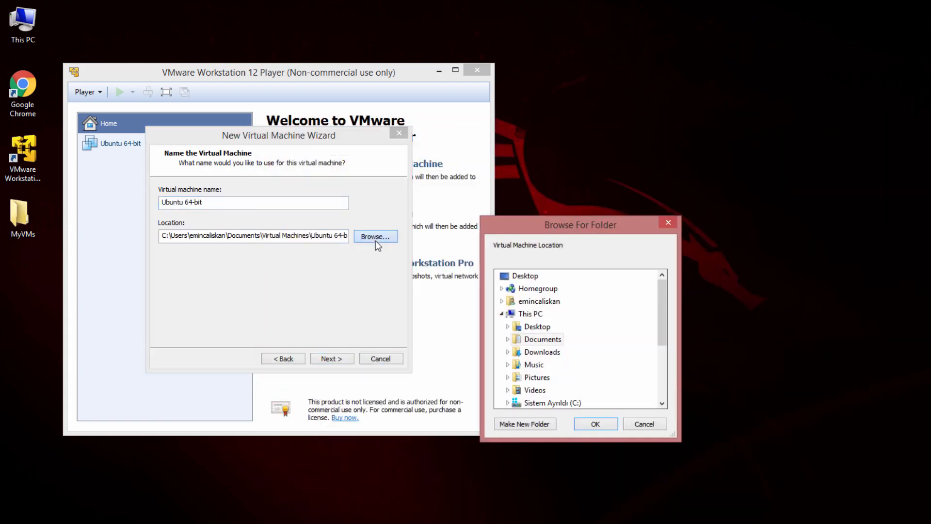
{"action": "left_click", "coordinate": [507, 326]}
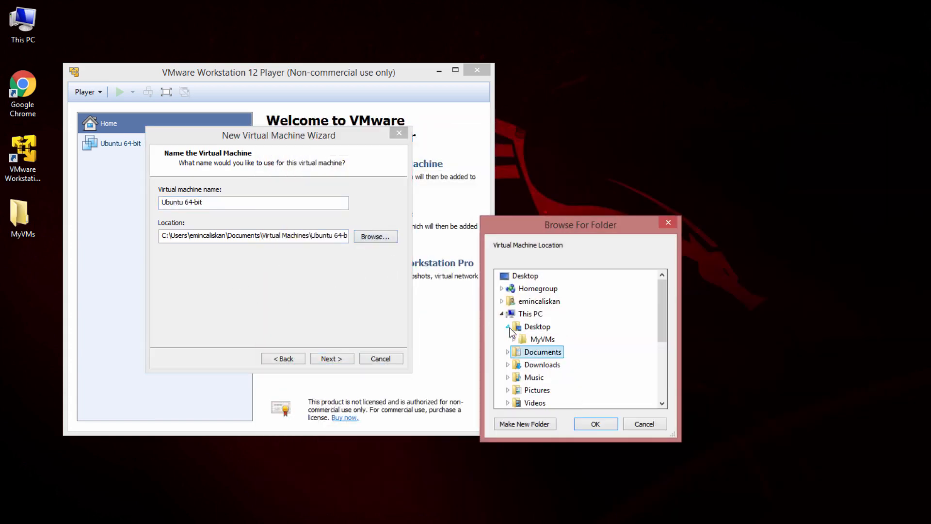
{"action": "left_click", "coordinate": [513, 339]}
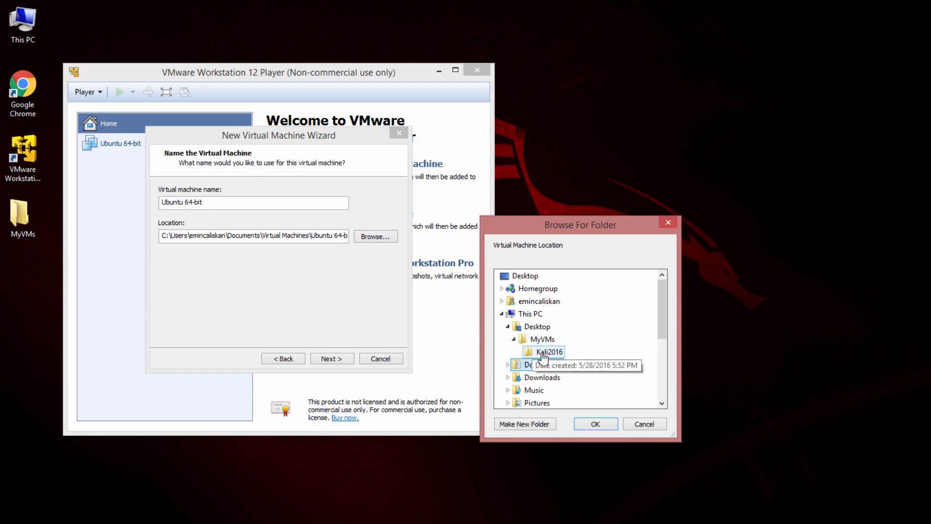
{"action": "left_click", "coordinate": [546, 351]}
{"action": "left_click", "coordinate": [599, 424]}
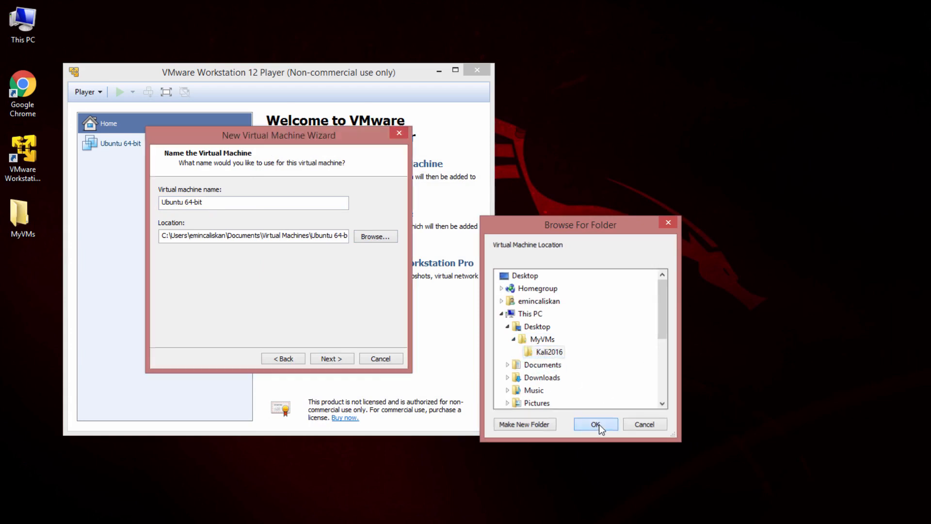
{"action": "left_click", "coordinate": [327, 357]}
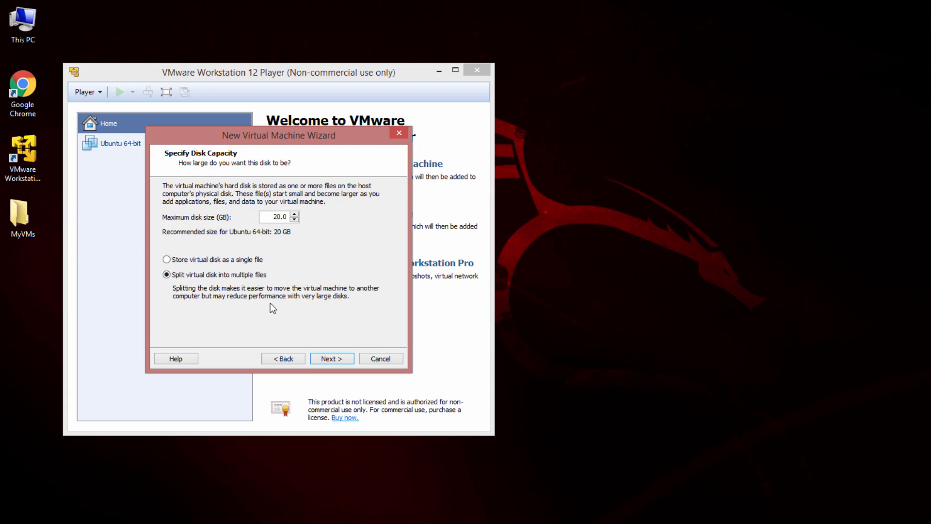
{"action": "left_click", "coordinate": [345, 361]}
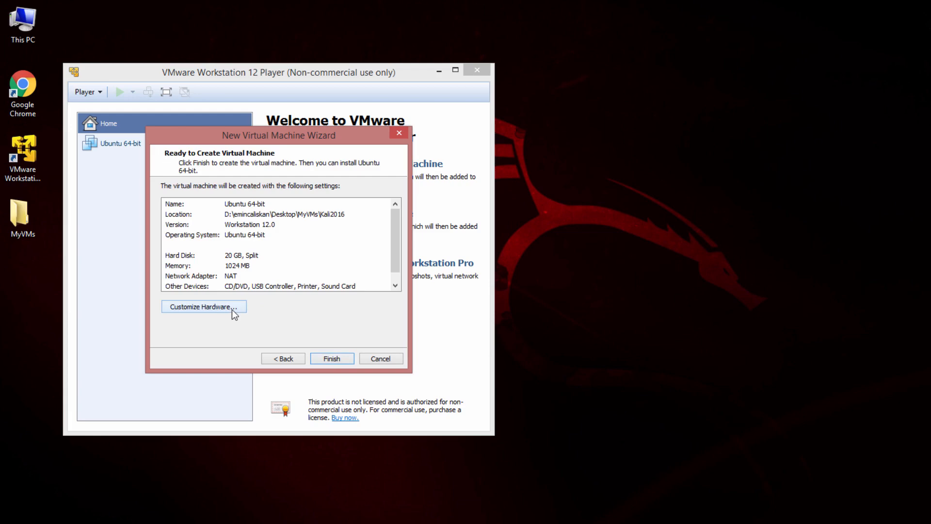
- Customize the hardware to 2048 MB memory and 2 processor cores
{"action": "left_click", "coordinate": [231, 309]}
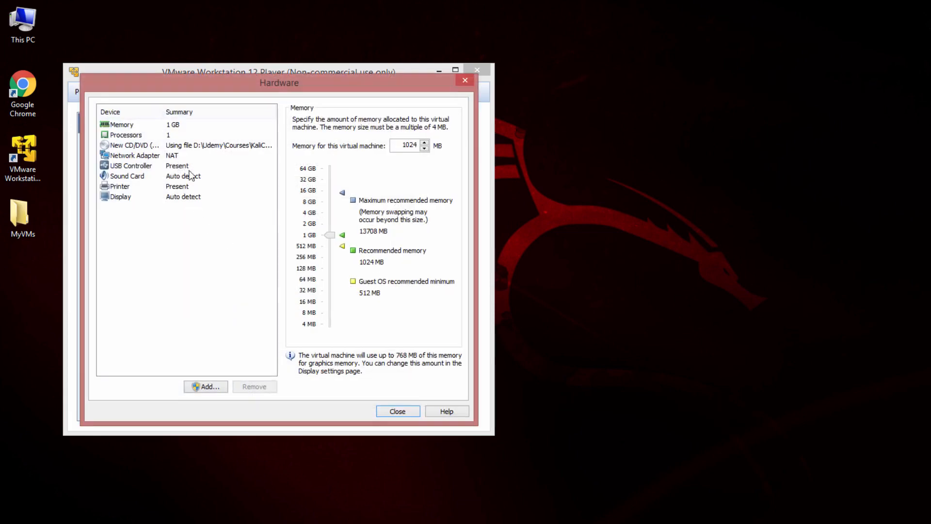
{"action": "left_click", "coordinate": [171, 127]}
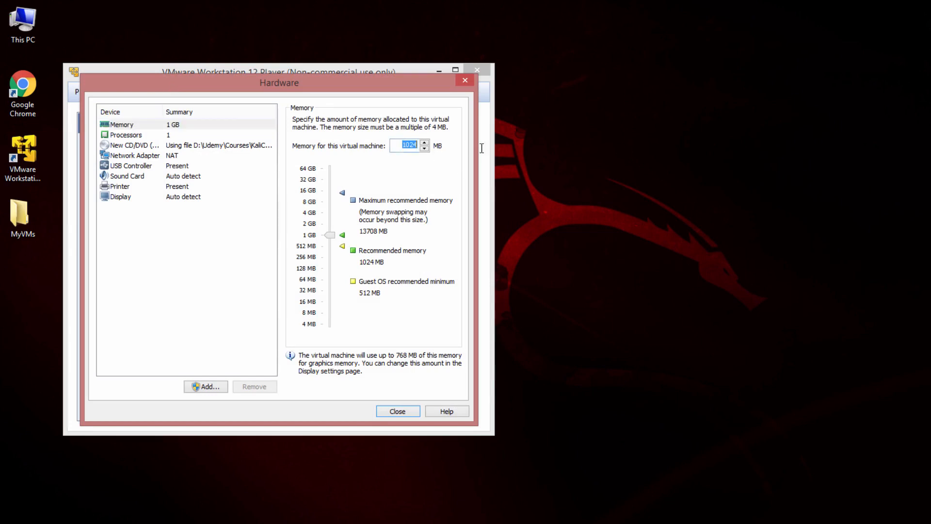
{"action": "double_click", "coordinate": [403, 145]}
{"action": "type", "text": "2048"}
{"action": "left_click", "coordinate": [126, 135]}
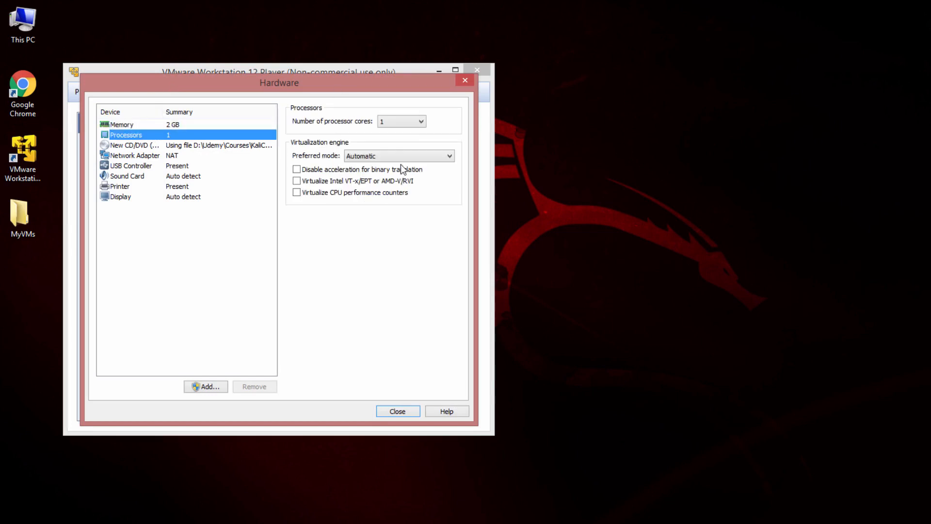
{"action": "left_click", "coordinate": [415, 125]}
{"action": "left_click", "coordinate": [402, 138]}
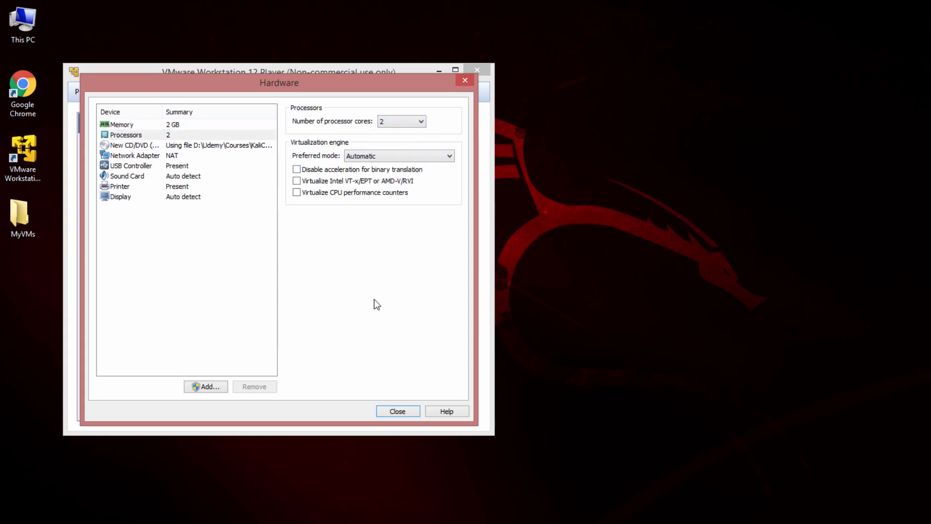
{"action": "left_click", "coordinate": [408, 412]}
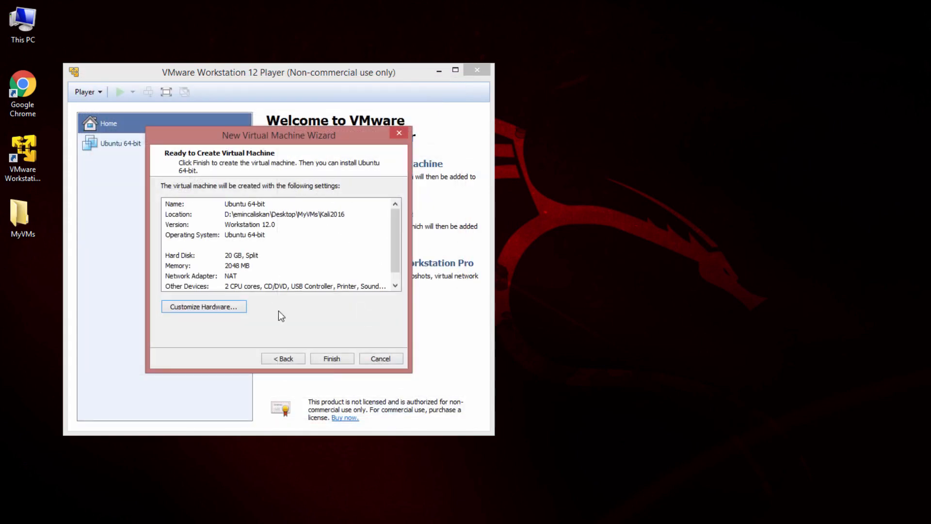
- Finish creating the Kali virtual machine and power it on
{"action": "left_click", "coordinate": [335, 358]}
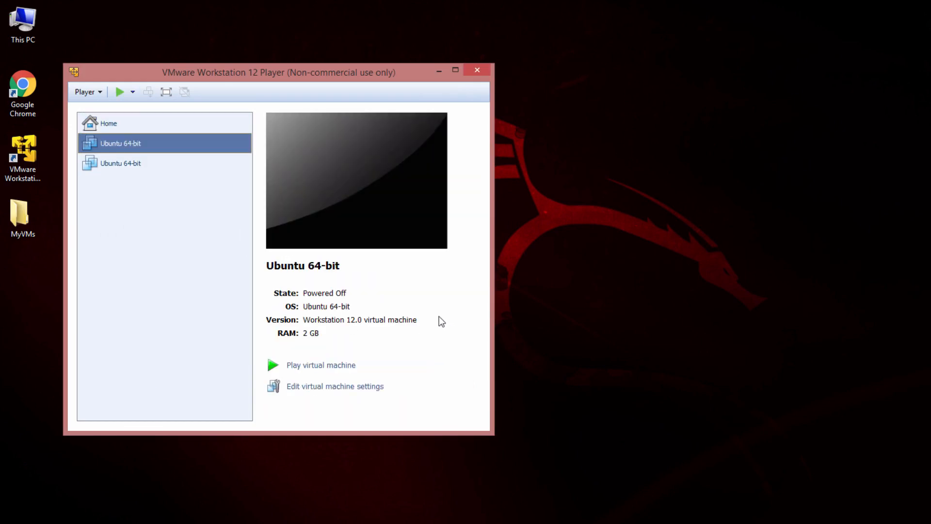
{"action": "left_click", "coordinate": [315, 366]}
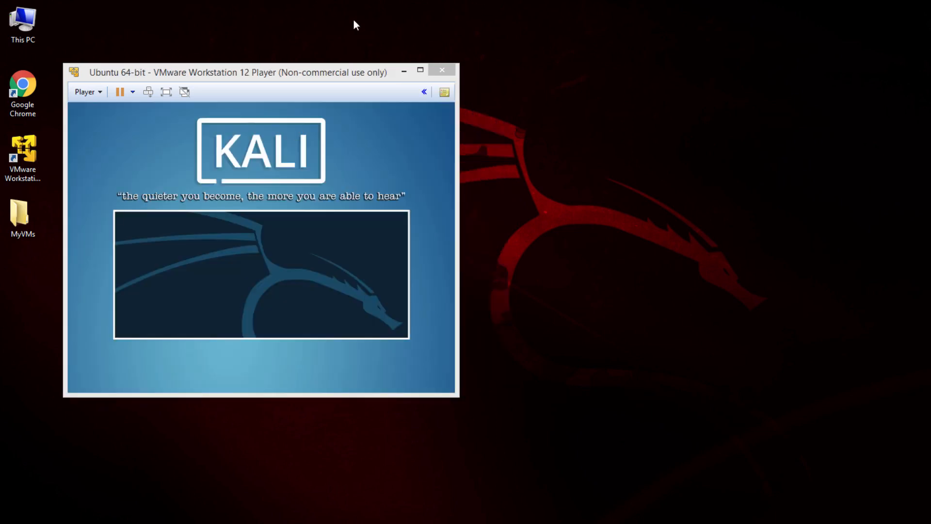
{"action": "left_click_drag", "start_coordinate": [303, 73], "coordinate": [585, 83]}
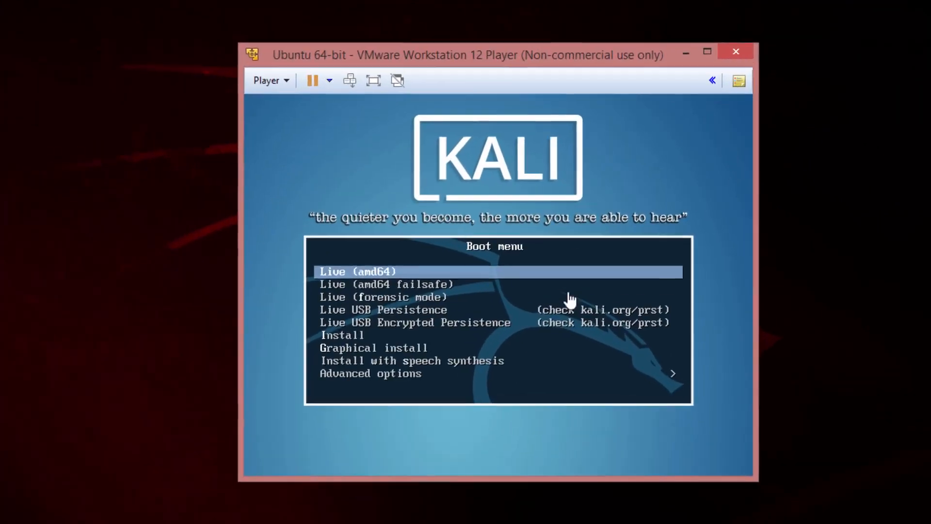
- Select Graphical install from the Kali boot menu
{"action": "left_click", "coordinate": [557, 299]}
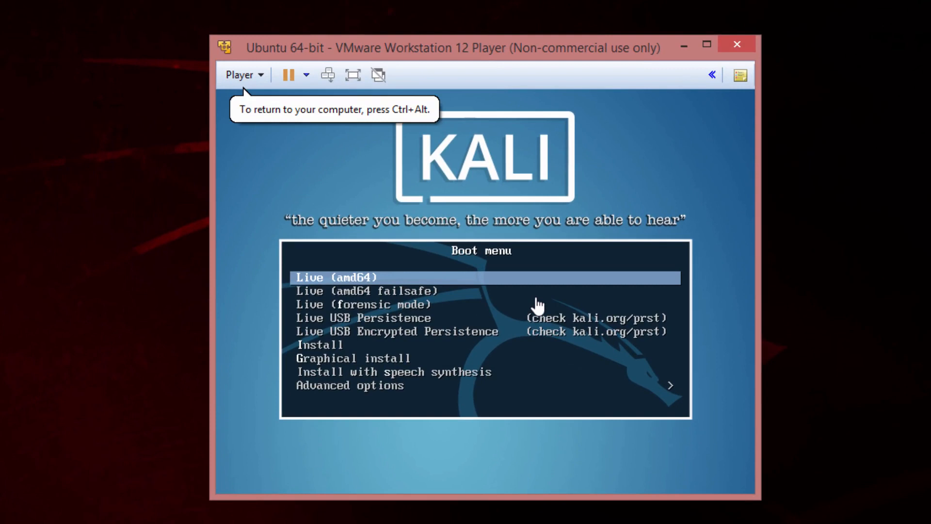
{"action": "key", "text": "Down"}
{"action": "key", "text": "Down"}
{"action": "key", "text": "Down"}
{"action": "key", "text": "Down"}
{"action": "key", "text": "Down"}
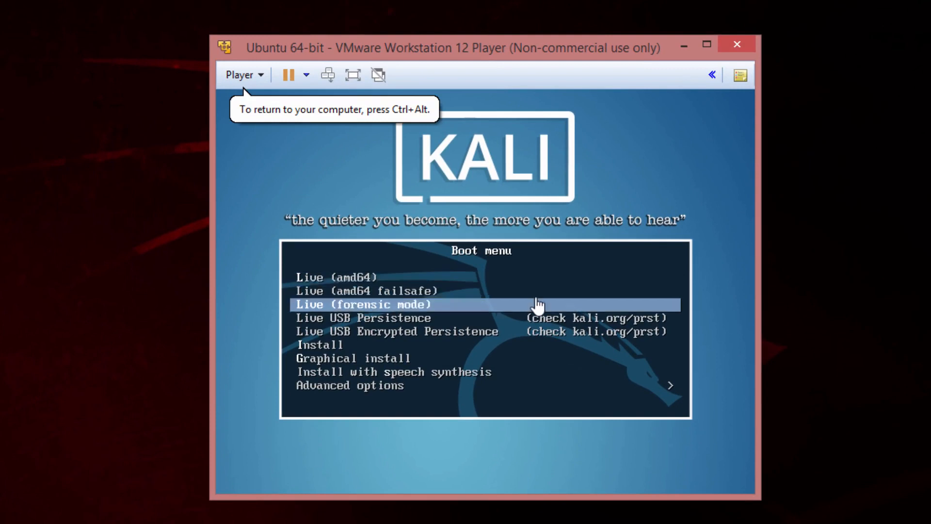
{"action": "key", "text": "Down"}
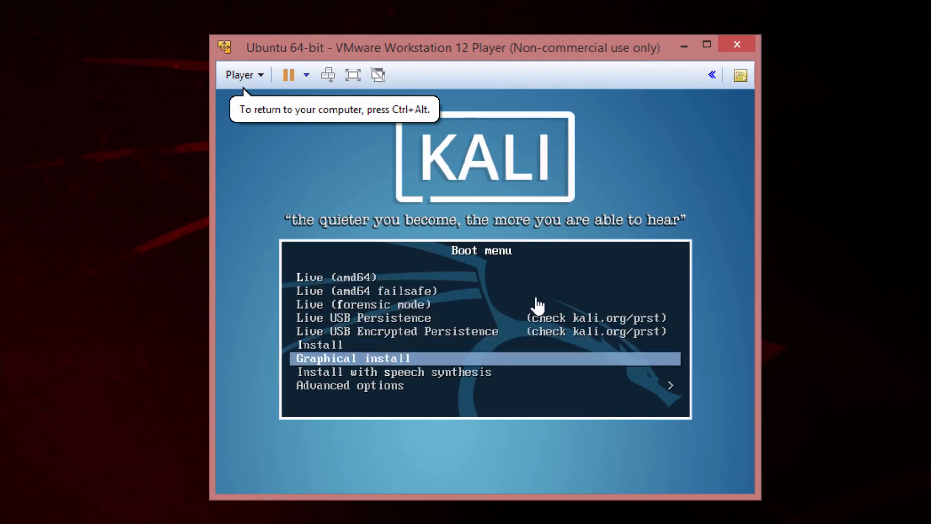
{"action": "key", "text": "Return"}
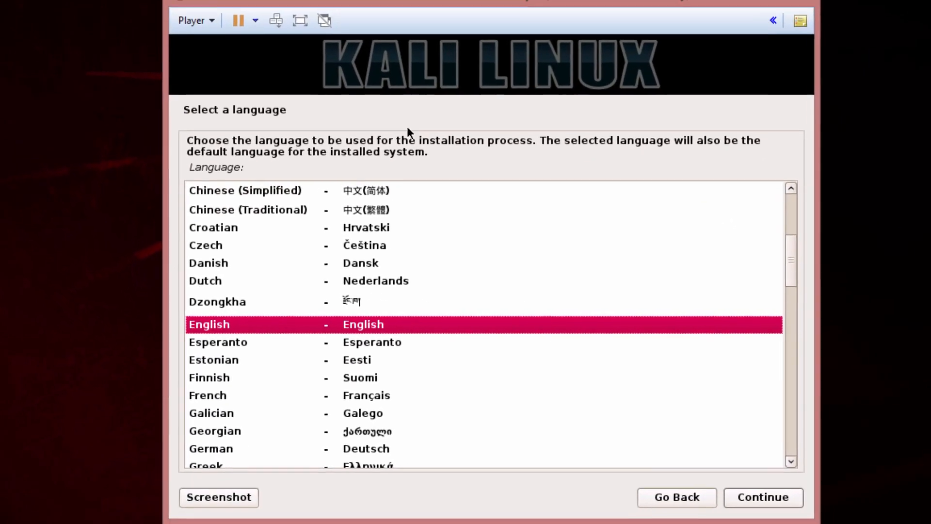
- Postpone the VMware Tools update and keep English as the installer language
{"action": "mouse_move", "coordinate": [755, 254]}
{"action": "left_mouse_down"}
{"action": "mouse_move", "coordinate": [753, 268]}
{"action": "mouse_move", "coordinate": [754, 256]}
{"action": "left_mouse_up"}
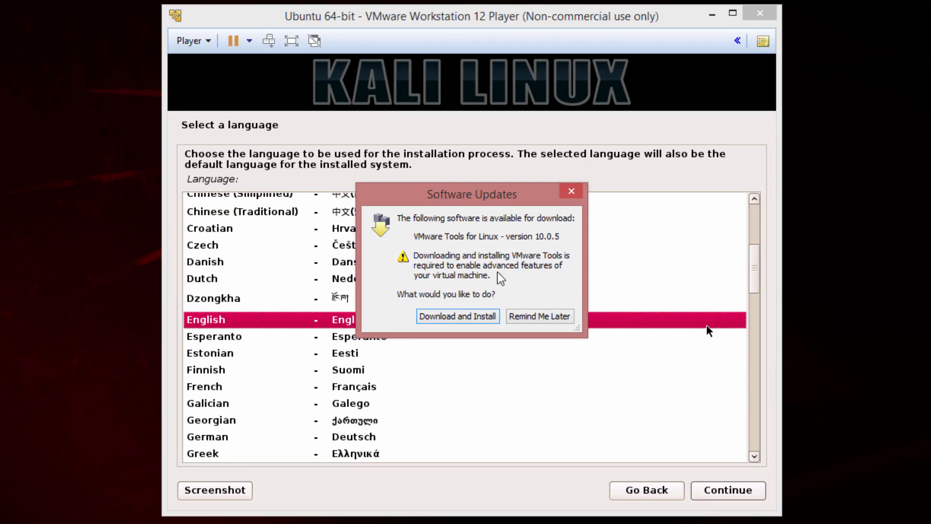
{"action": "left_click", "coordinate": [544, 316]}
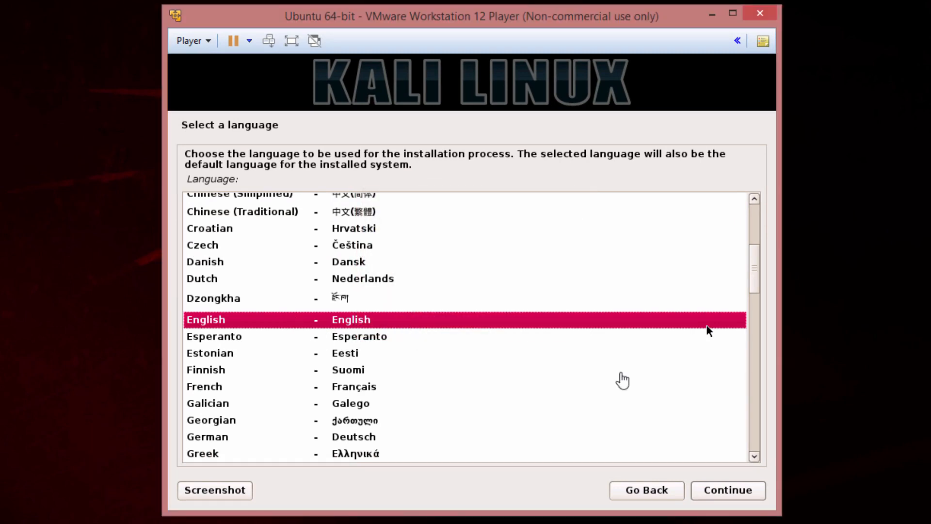
{"action": "left_click", "coordinate": [742, 491]}
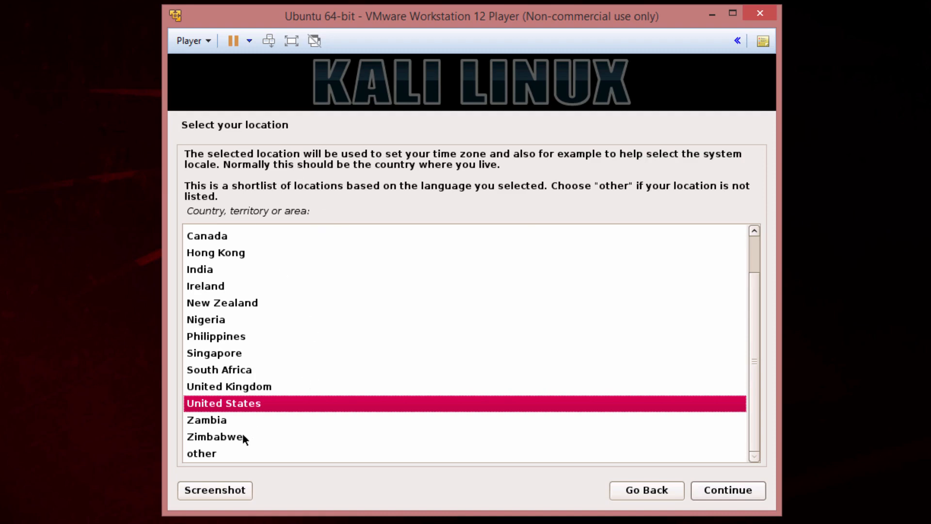
- Set the location to Turkey via other > Asia
{"action": "left_click", "coordinate": [216, 455]}
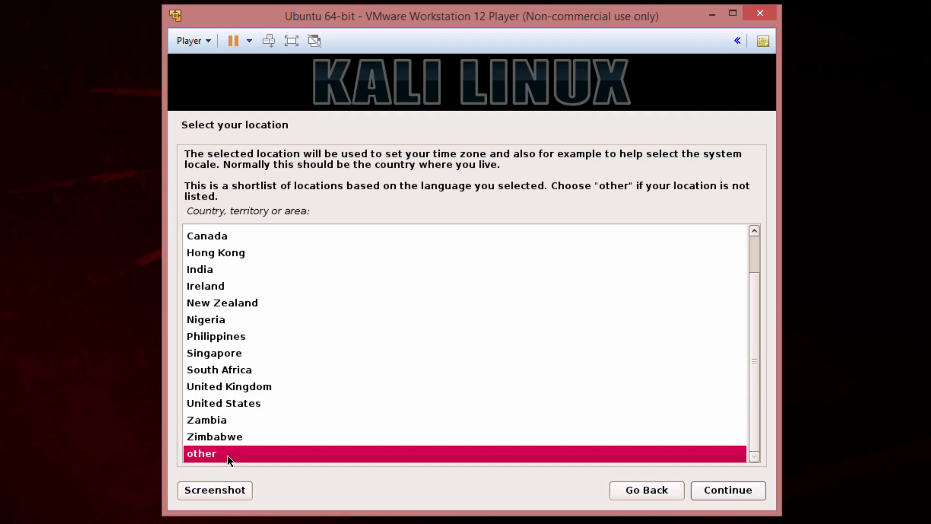
{"action": "left_click", "coordinate": [241, 418]}
{"action": "type", "text": "t"}
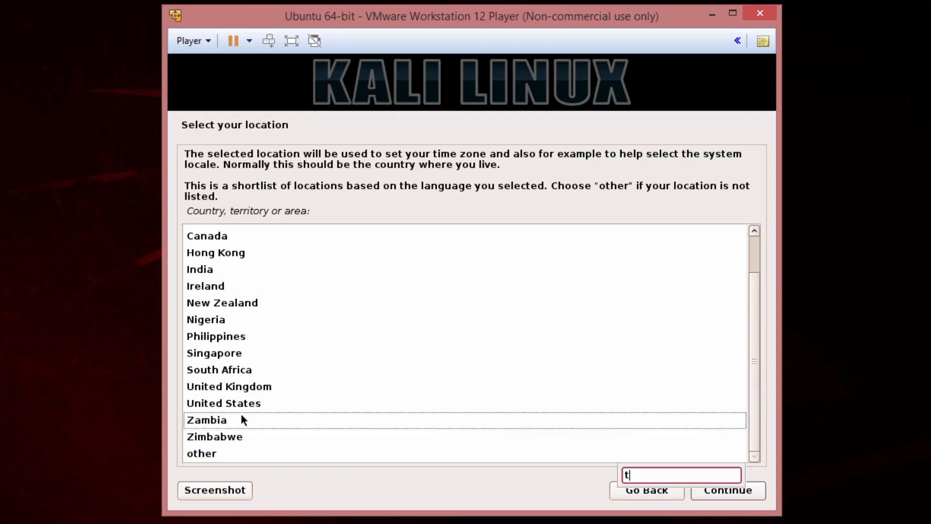
{"action": "left_click", "coordinate": [230, 455]}
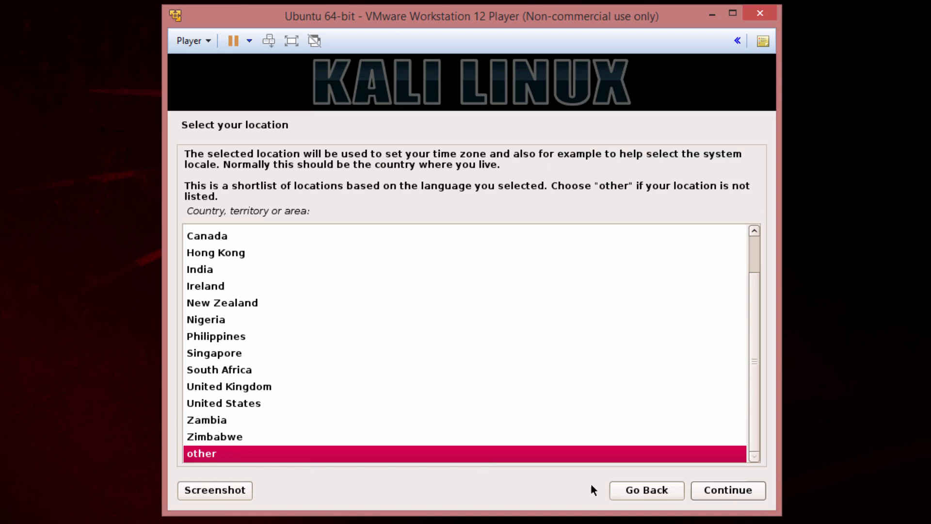
{"action": "left_click", "coordinate": [702, 493]}
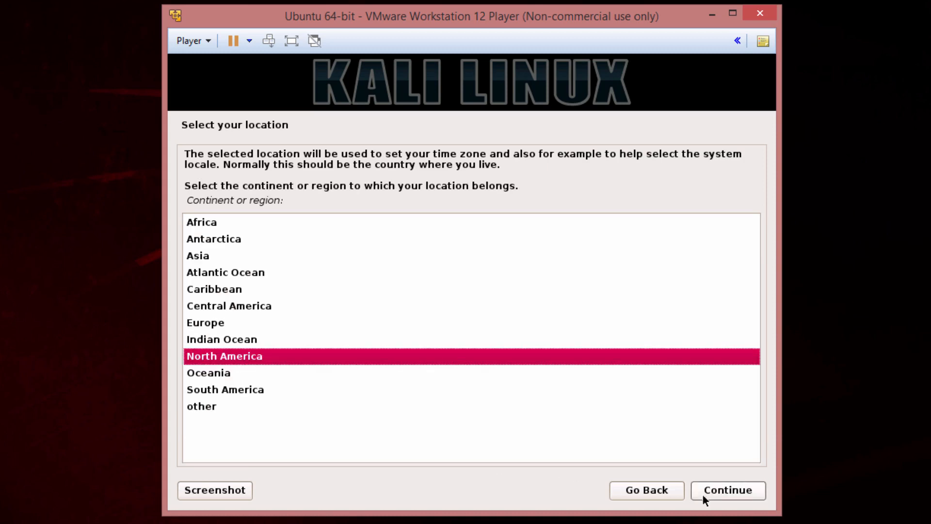
{"action": "left_click", "coordinate": [223, 323]}
{"action": "left_click", "coordinate": [240, 255]}
{"action": "double_click", "coordinate": [241, 256]}
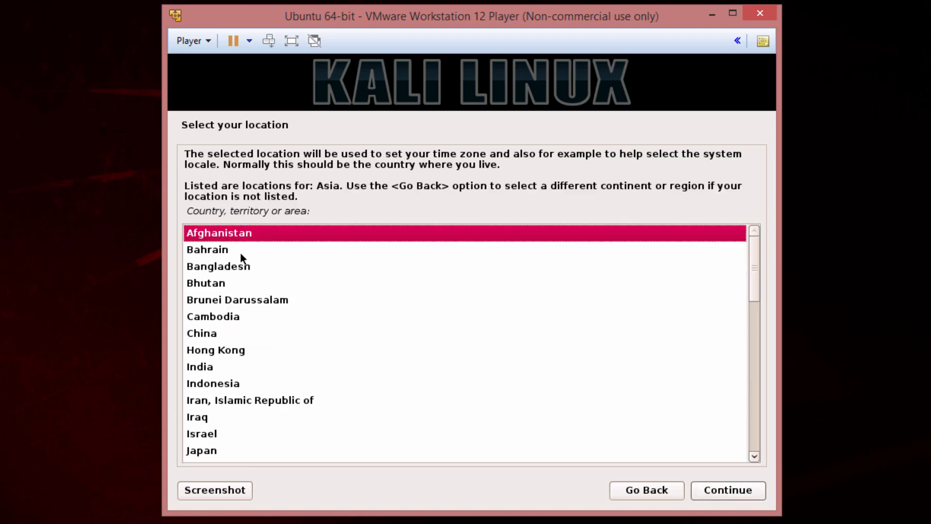
{"action": "left_click", "coordinate": [549, 416]}
{"action": "scroll", "coordinate": [550, 412], "scroll_direction": "down", "scroll_amount": 12}
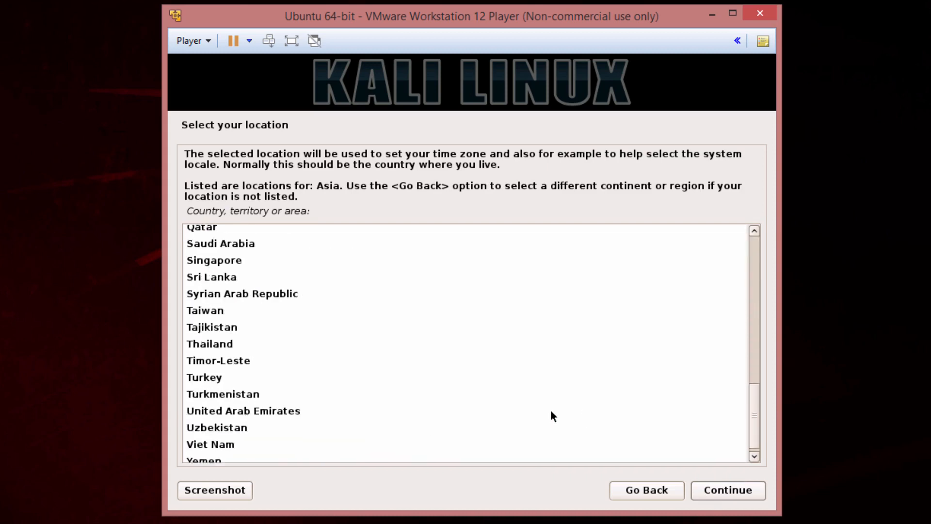
{"action": "left_click", "coordinate": [287, 371]}
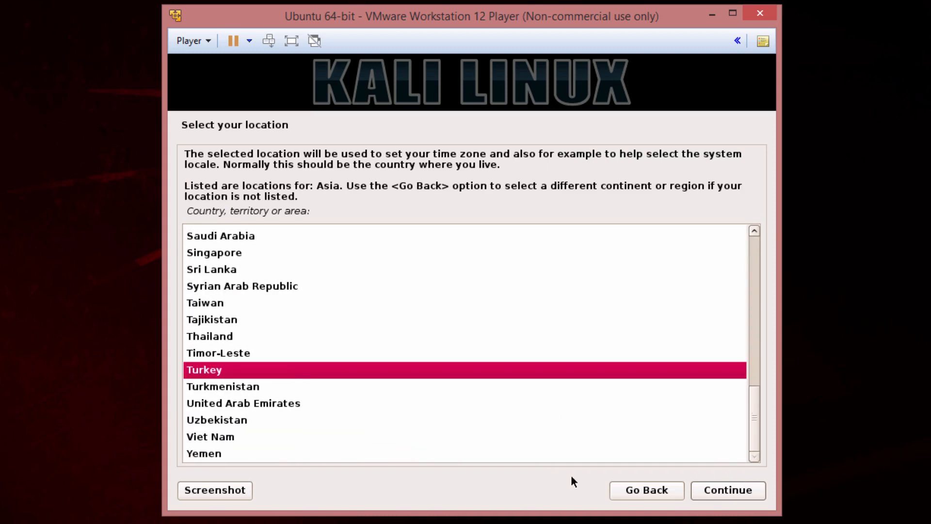
{"action": "left_click", "coordinate": [704, 491]}
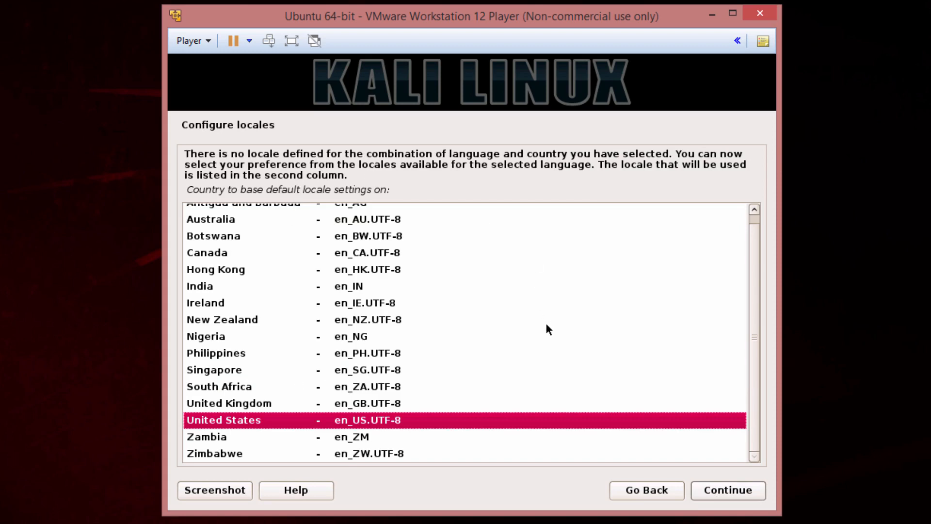
- Keep the en_US.UTF-8 locale and choose the Turkish (Q layout) keyboard
{"action": "left_click", "coordinate": [720, 487]}
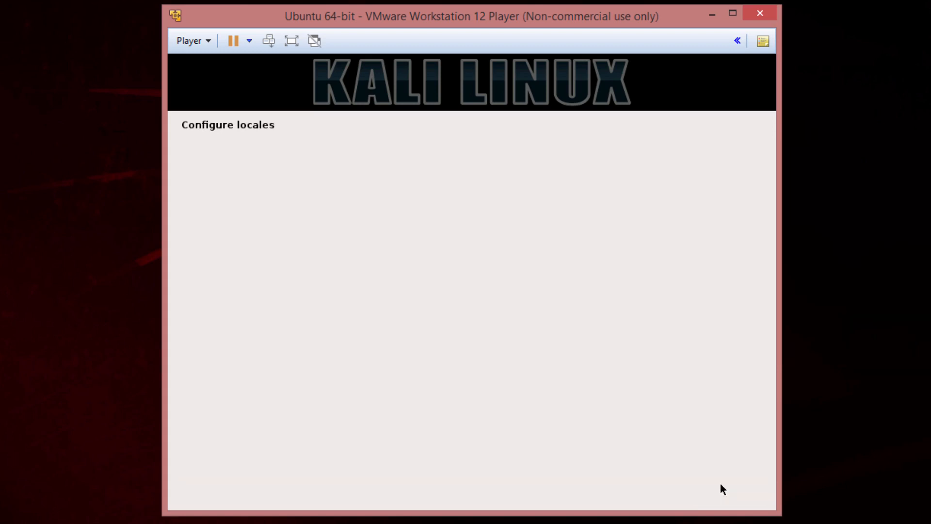
{"action": "left_click", "coordinate": [476, 347]}
{"action": "scroll", "coordinate": [476, 346], "scroll_direction": "down", "scroll_amount": 5}
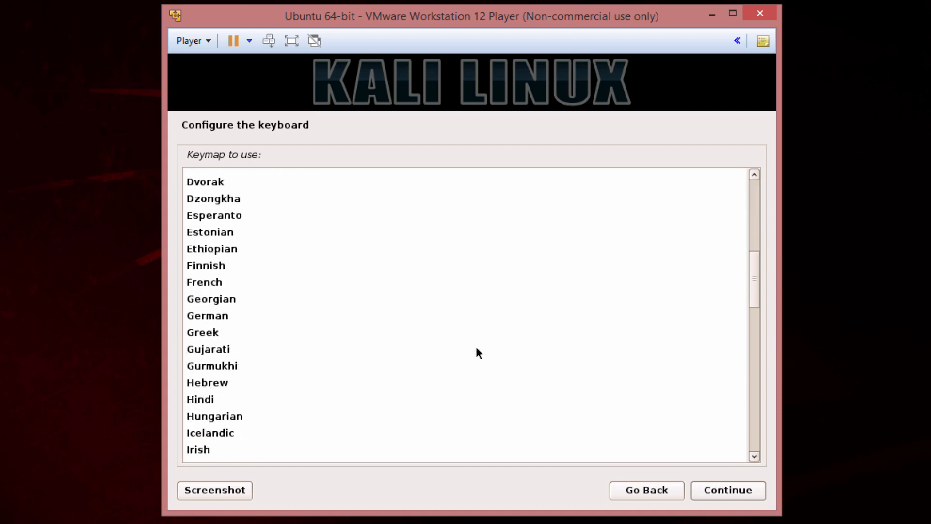
{"action": "type", "text": "t"}
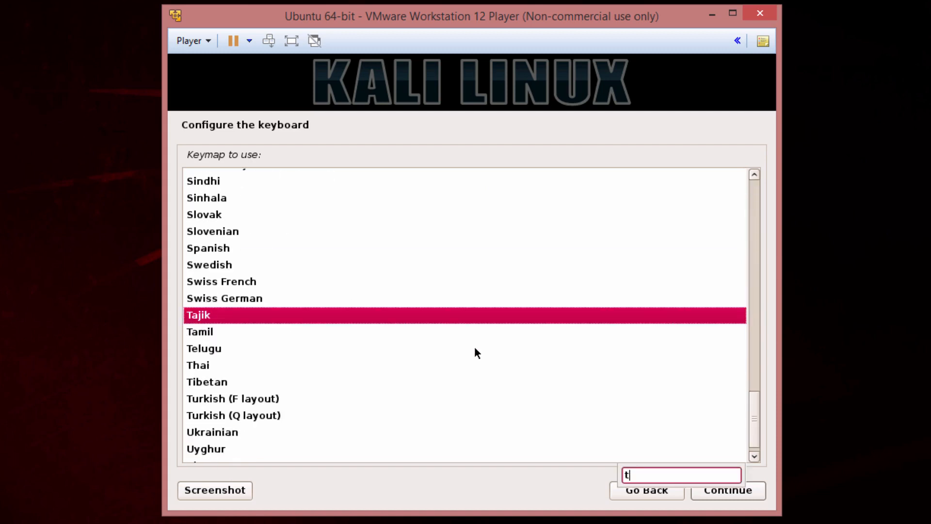
{"action": "left_click", "coordinate": [236, 415]}
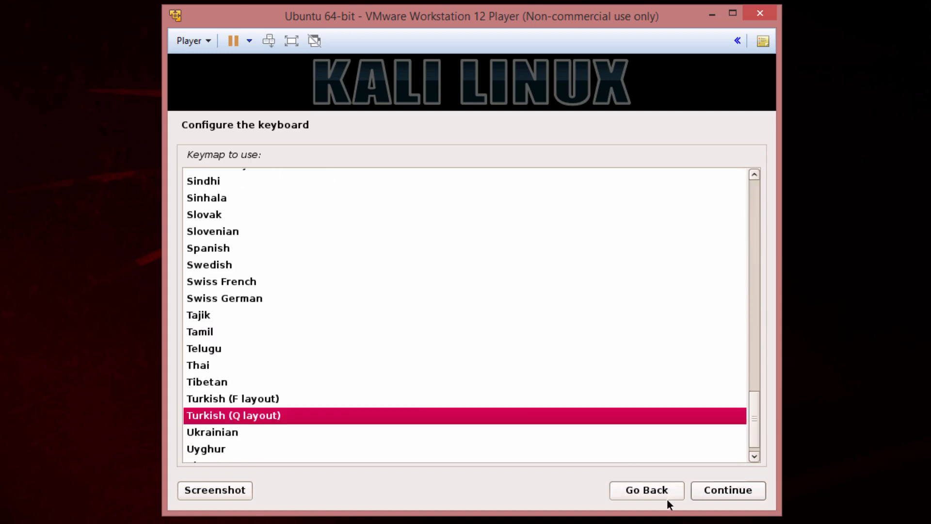
{"action": "left_click", "coordinate": [730, 495]}
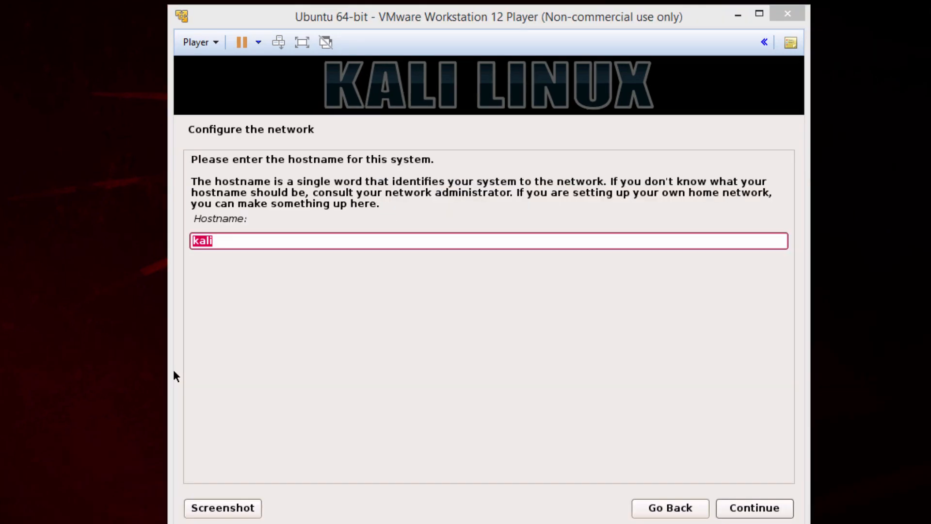
- Keep hostname kali and leave the domain name empty
{"action": "left_click", "coordinate": [173, 372]}
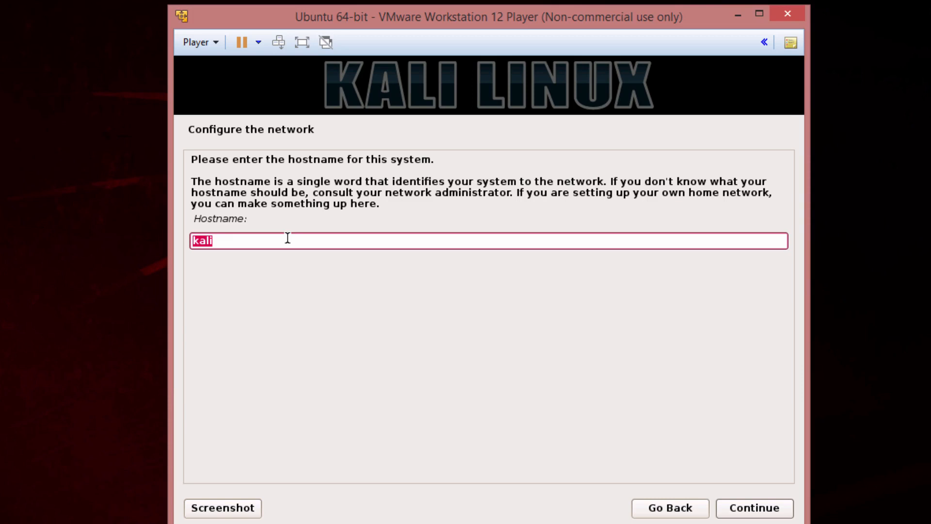
{"action": "left_click", "coordinate": [755, 510]}
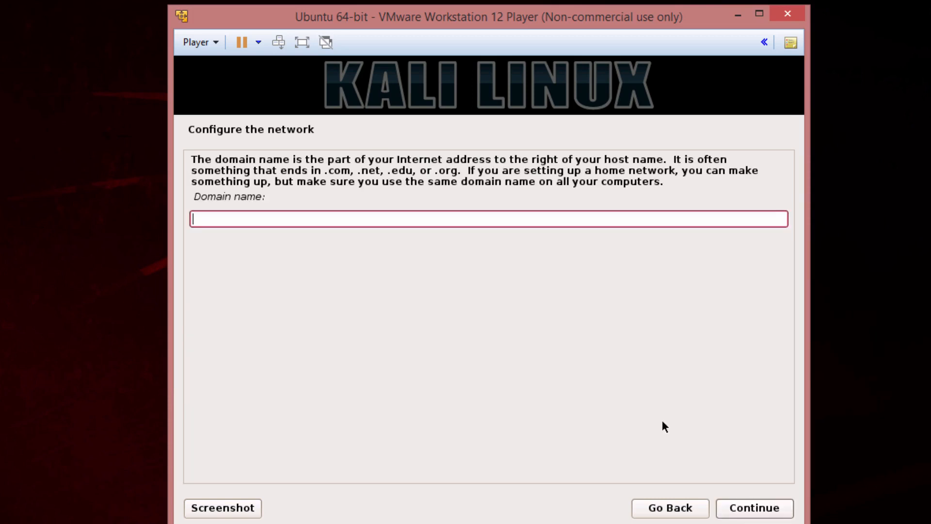
{"action": "left_click", "coordinate": [754, 509]}
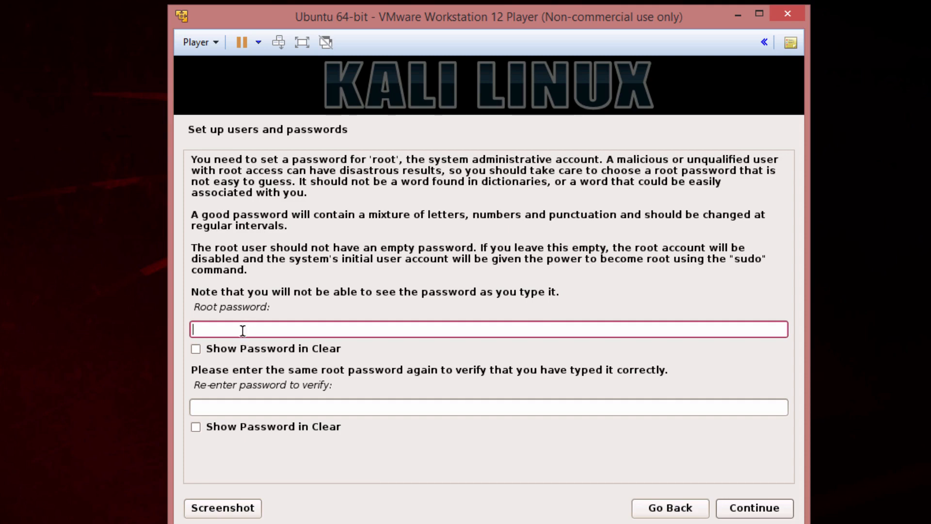
- Enter the root password twice with Show Password in Clear ticked, then continue
{"action": "type", "text": "toor"}
{"action": "key", "text": "Tab"}
{"action": "key", "text": "space"}
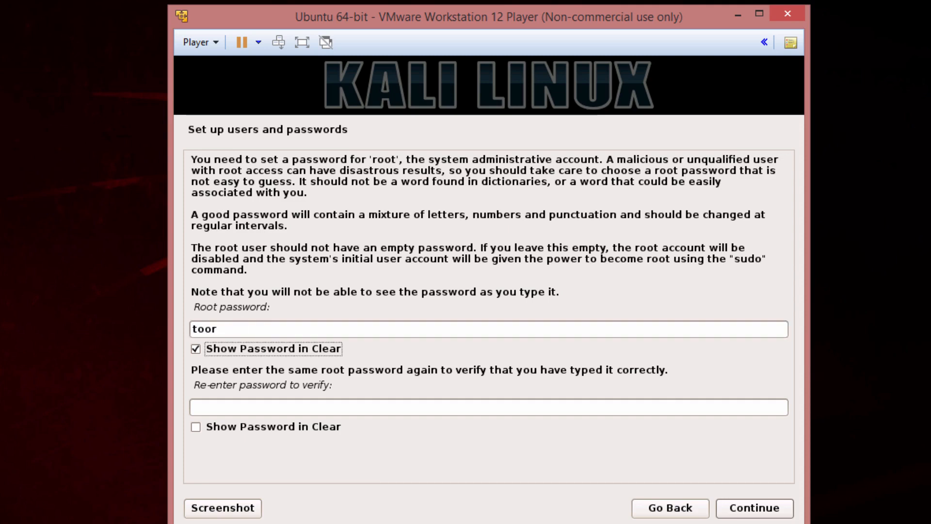
{"action": "left_click", "coordinate": [236, 412]}
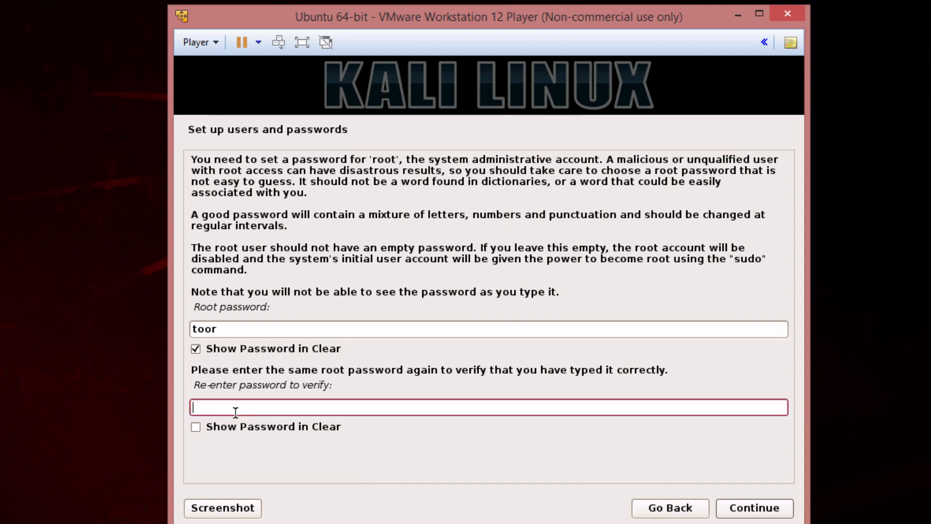
{"action": "type", "text": "toor"}
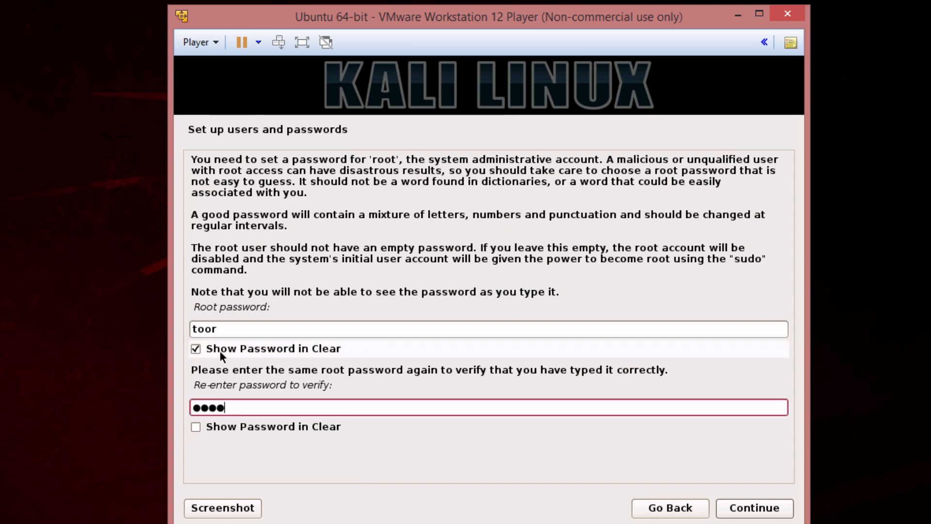
{"action": "left_click", "coordinate": [211, 424]}
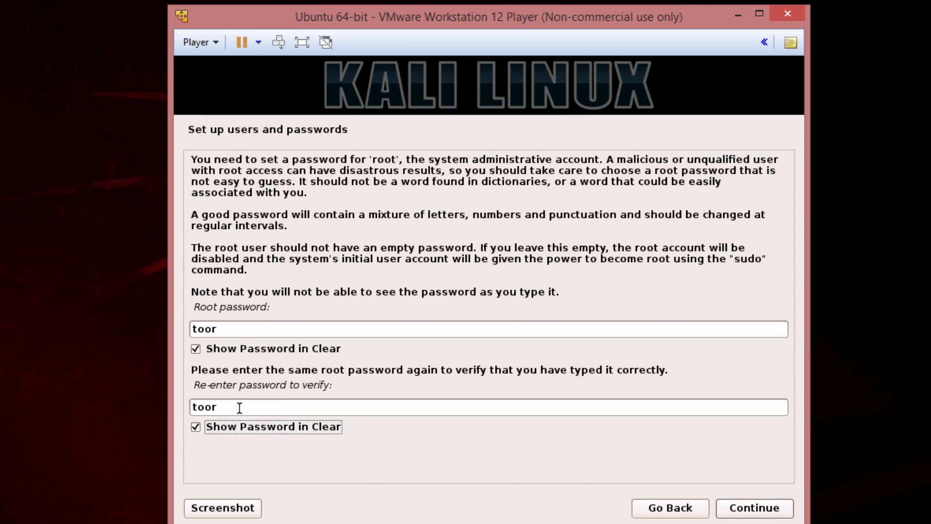
{"action": "left_click", "coordinate": [763, 511]}
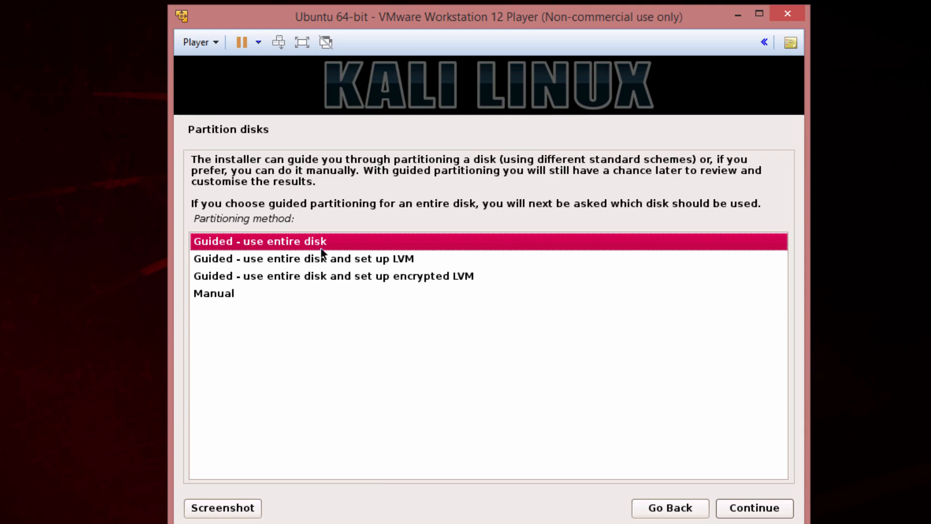
- Guided-partition the whole 21.5 GB sda disk as one partition and write the changes
{"action": "left_click", "coordinate": [732, 507]}
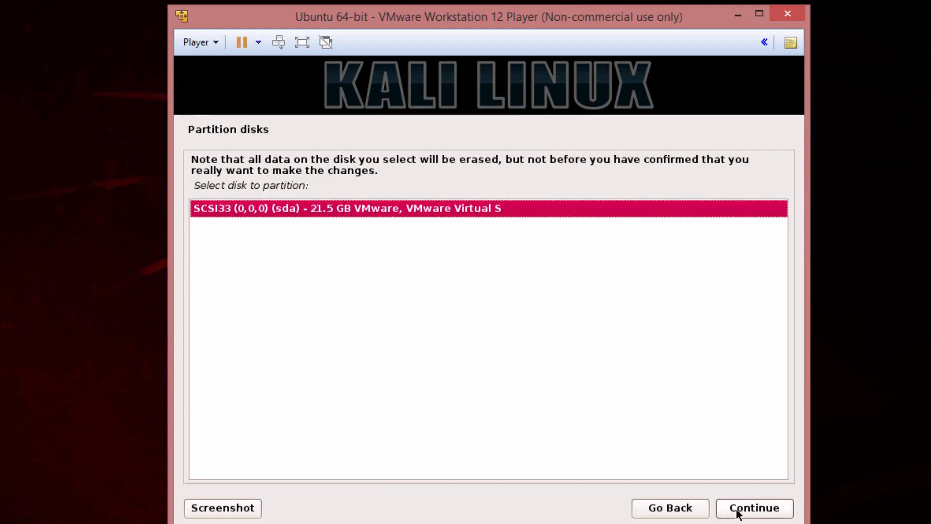
{"action": "left_click", "coordinate": [737, 508]}
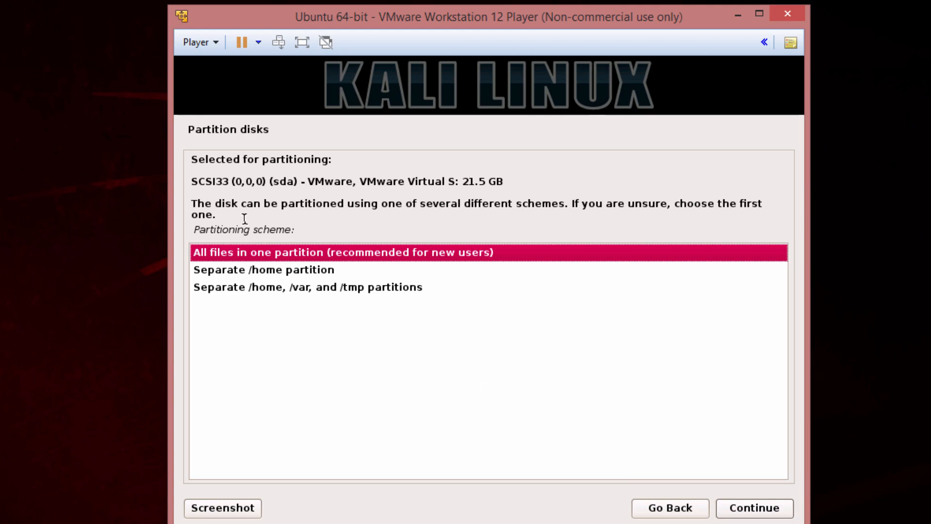
{"action": "left_click", "coordinate": [772, 514]}
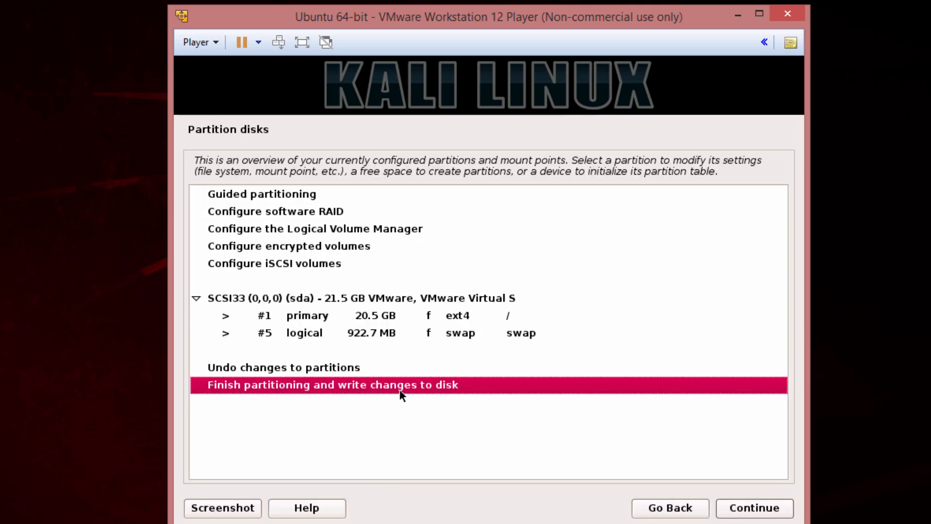
{"action": "left_click", "coordinate": [734, 508]}
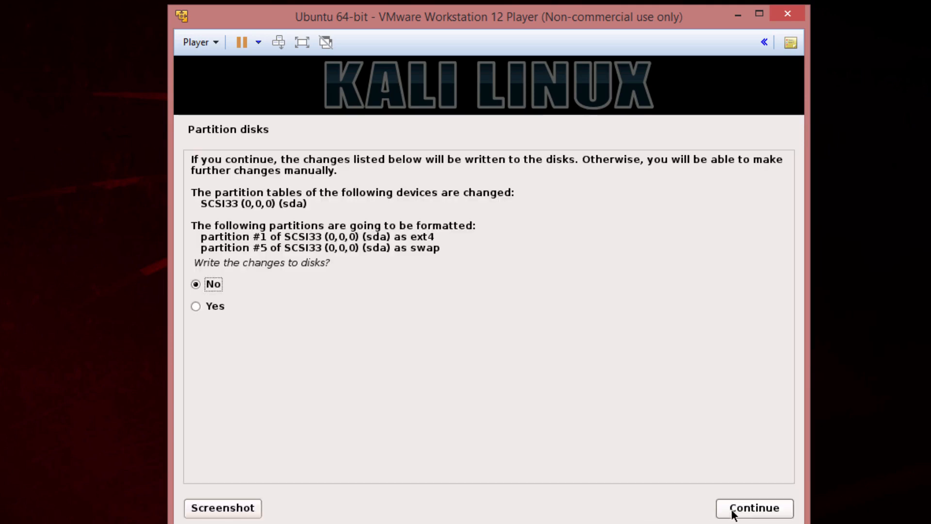
{"action": "left_click", "coordinate": [196, 306]}
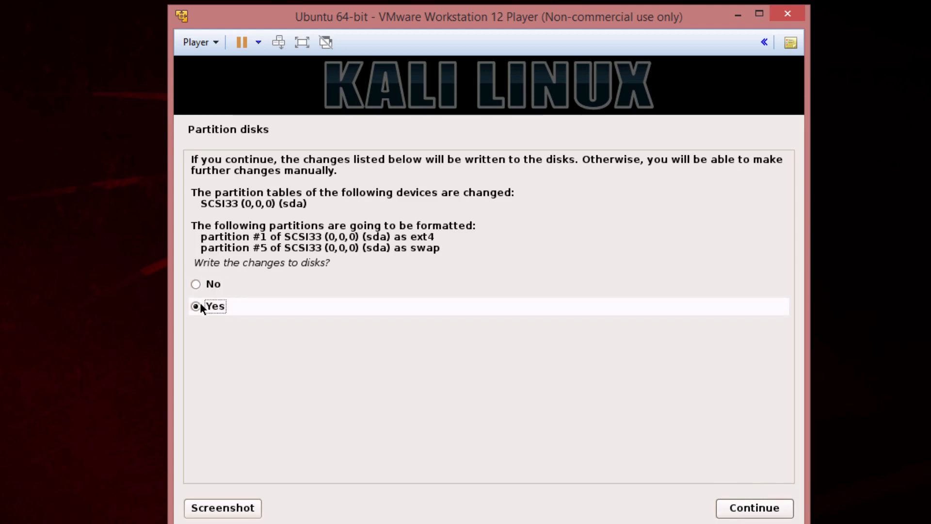
{"action": "left_click", "coordinate": [741, 513]}
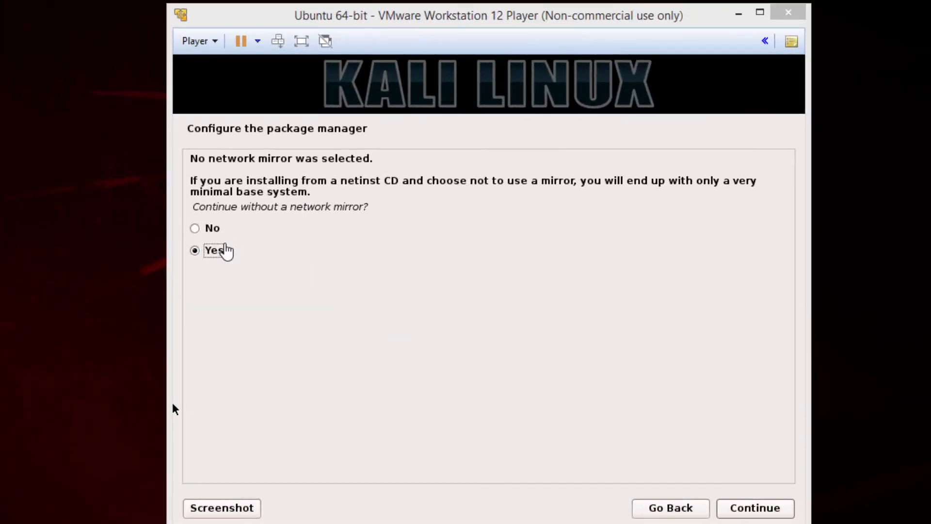
- Skip the network mirror and install GRUB to the master boot record on /dev/sda
{"action": "left_click", "coordinate": [764, 507]}
{"action": "left_click", "coordinate": [764, 508]}
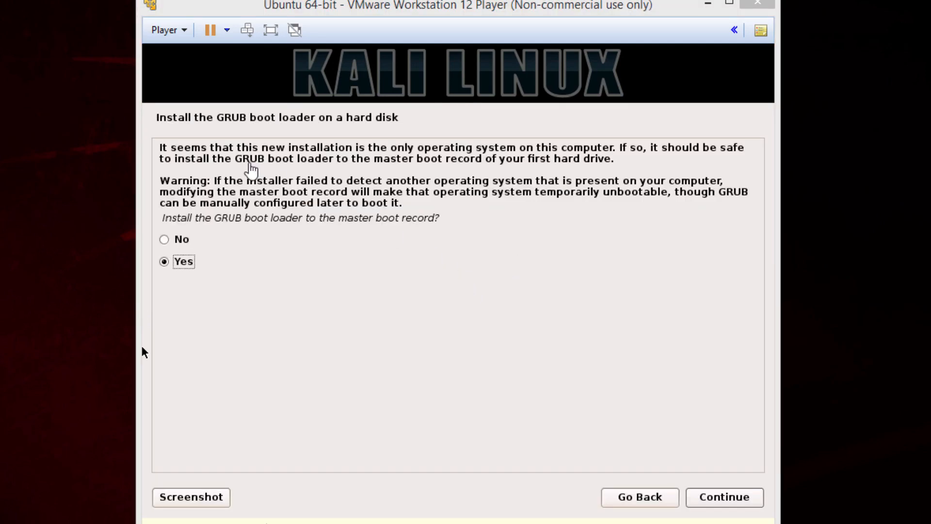
{"action": "left_click", "coordinate": [600, 378]}
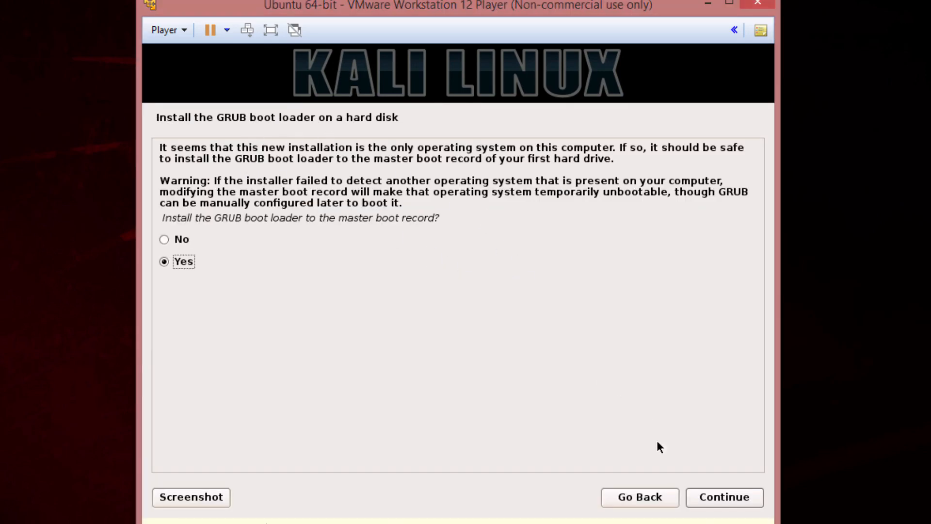
{"action": "left_click", "coordinate": [748, 499]}
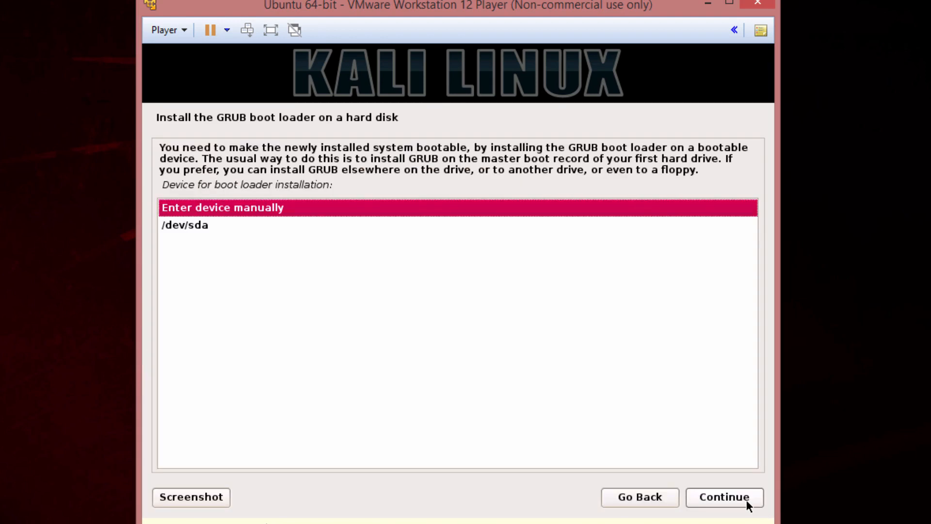
{"action": "left_click", "coordinate": [201, 223]}
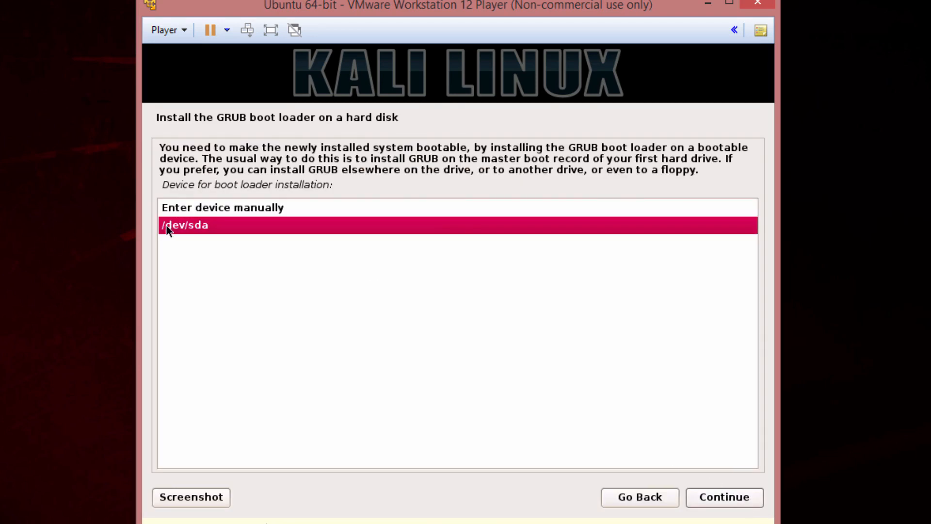
{"action": "left_click", "coordinate": [733, 499]}
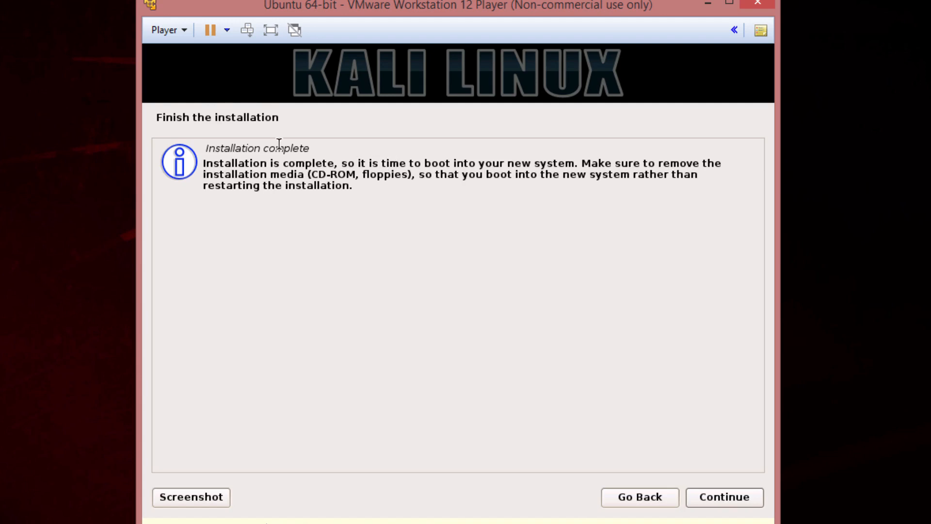
- Uncheck Connect at power on for the CD/DVD (SATA) drive and save
{"action": "left_click_drag", "start_coordinate": [299, 168], "coordinate": [362, 210]}
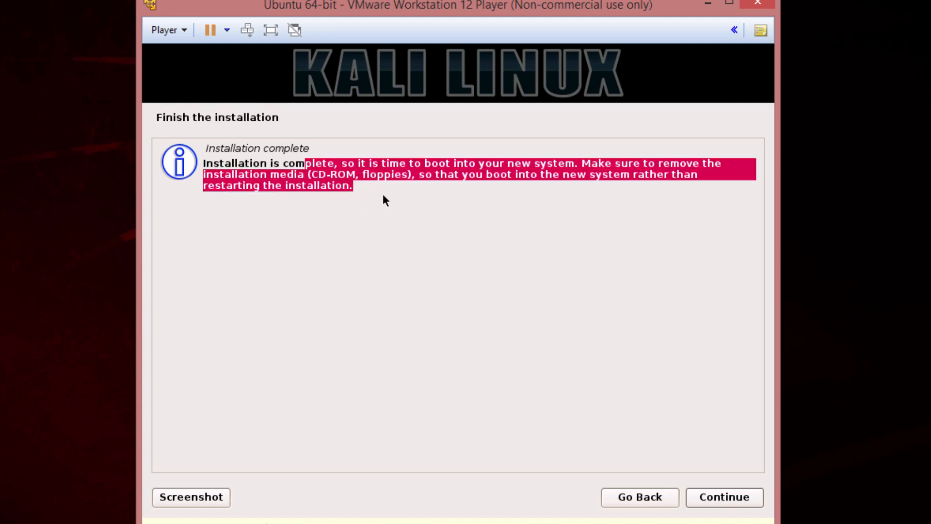
{"action": "left_click", "coordinate": [183, 32]}
{"action": "mouse_move", "coordinate": [213, 91]}
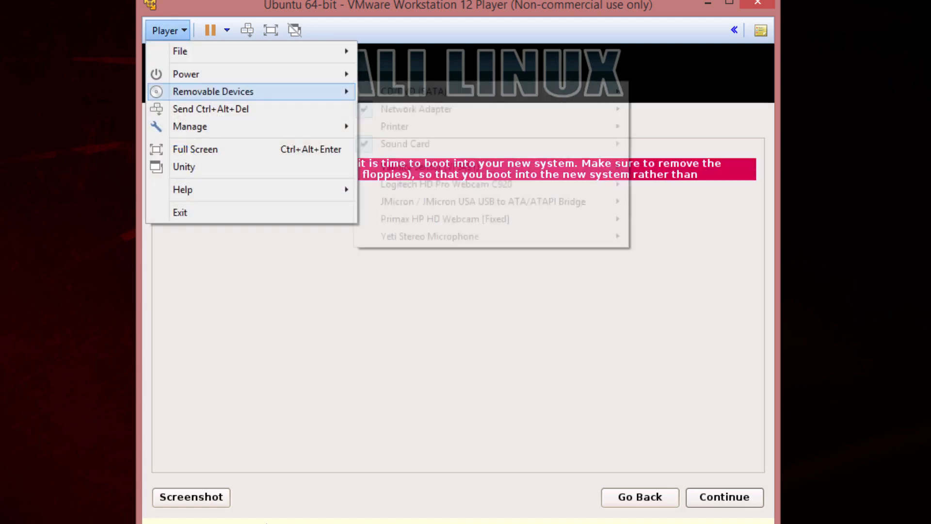
{"action": "mouse_move", "coordinate": [190, 126]}
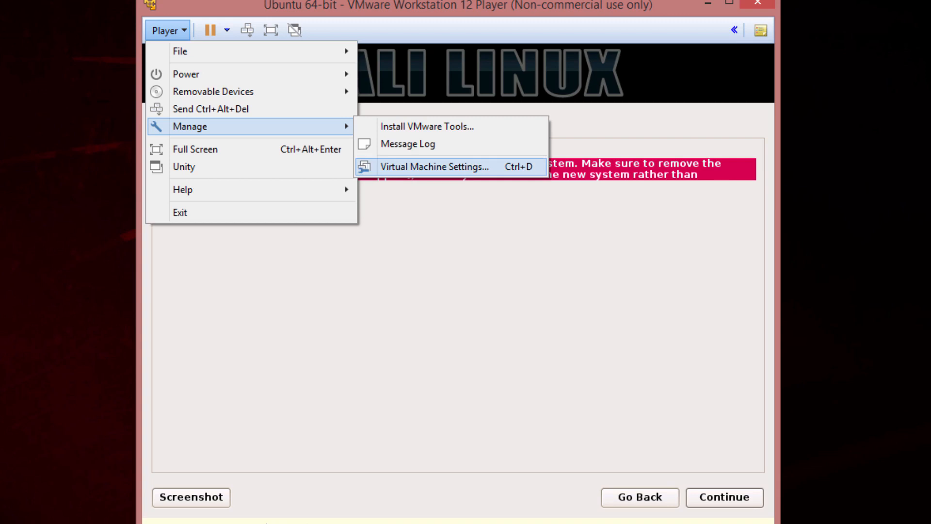
{"action": "left_click", "coordinate": [387, 168]}
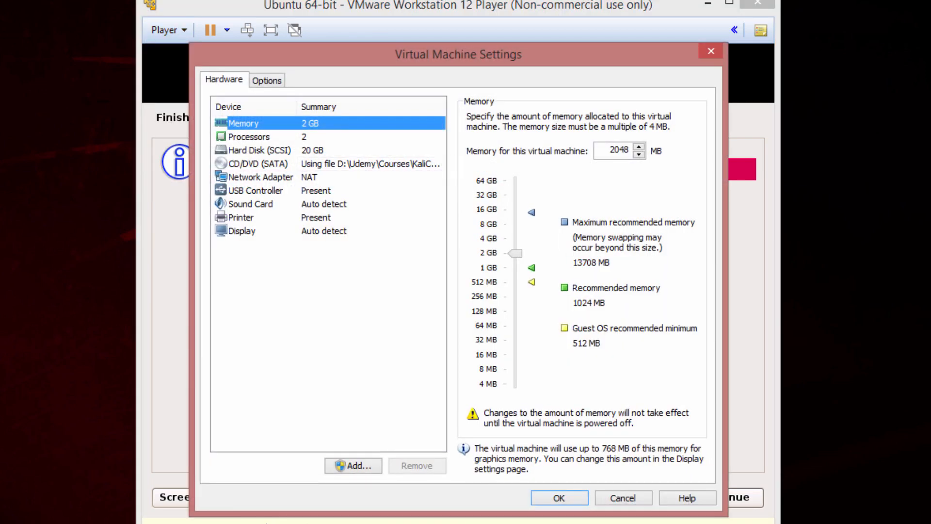
{"action": "left_click", "coordinate": [262, 164]}
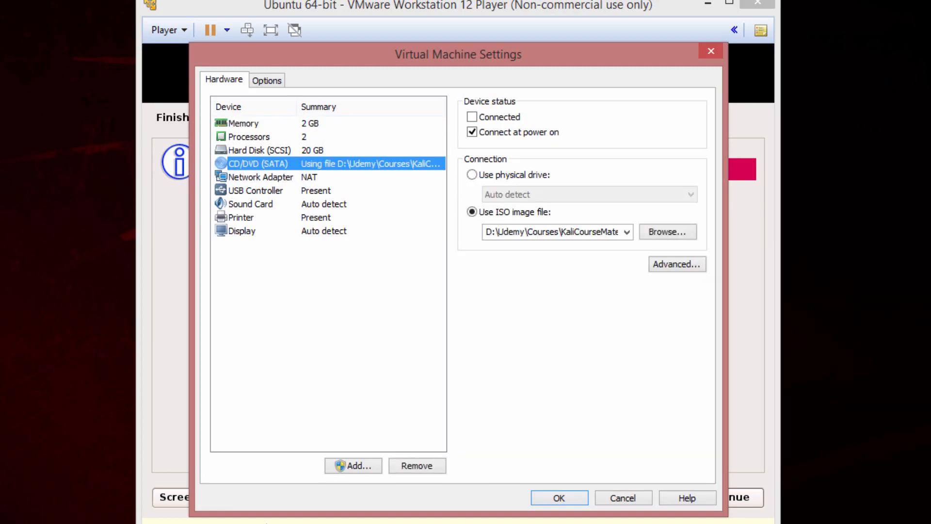
{"action": "left_click", "coordinate": [472, 132]}
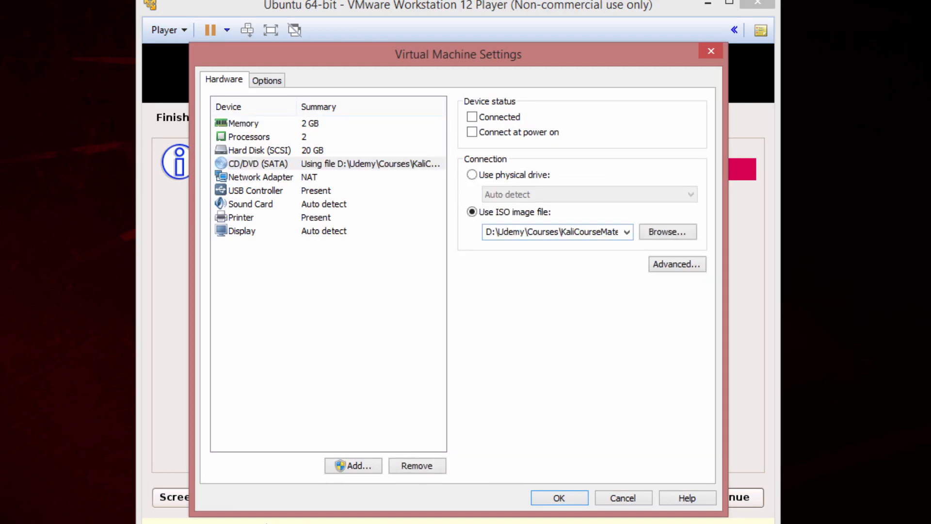
{"action": "left_click", "coordinate": [559, 498]}
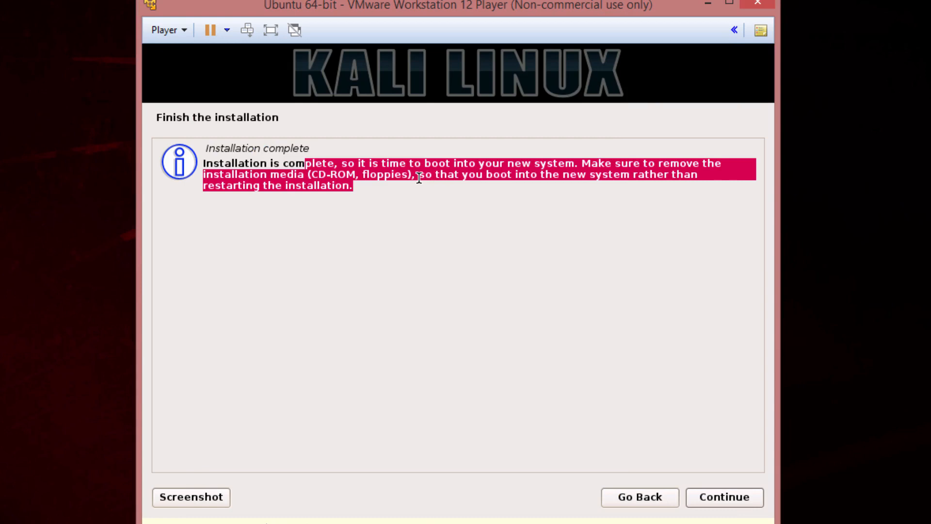
- Finish the installer, boot Kali GNU/Linux from the GRUB menu, and postpone the VMware Tools reminder
{"action": "left_click", "coordinate": [729, 499]}
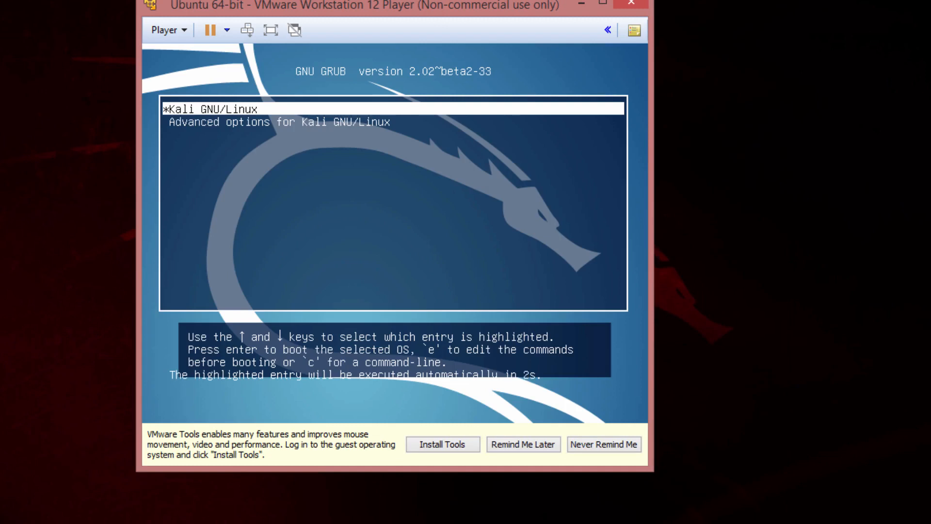
{"action": "key", "text": "Down"}
{"action": "key", "text": "Up"}
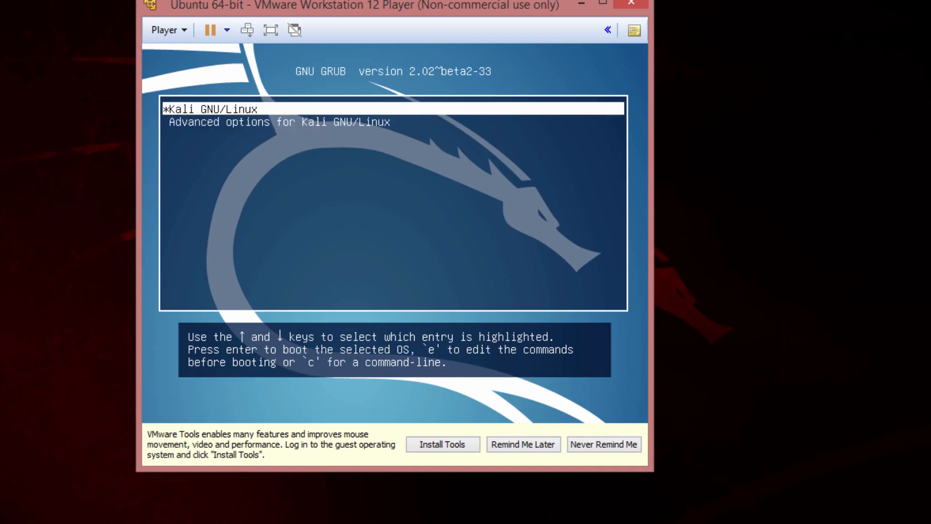
{"action": "key", "text": "Return"}
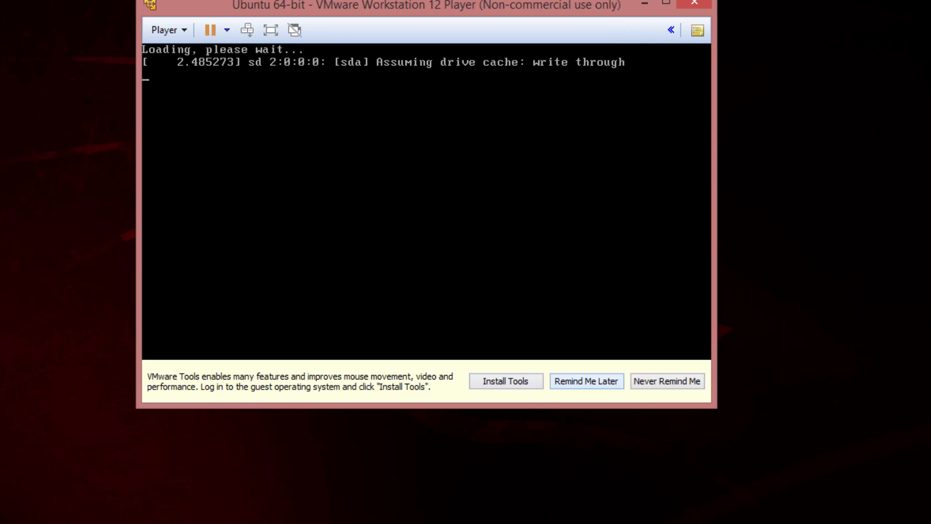
{"action": "left_click", "coordinate": [587, 381]}
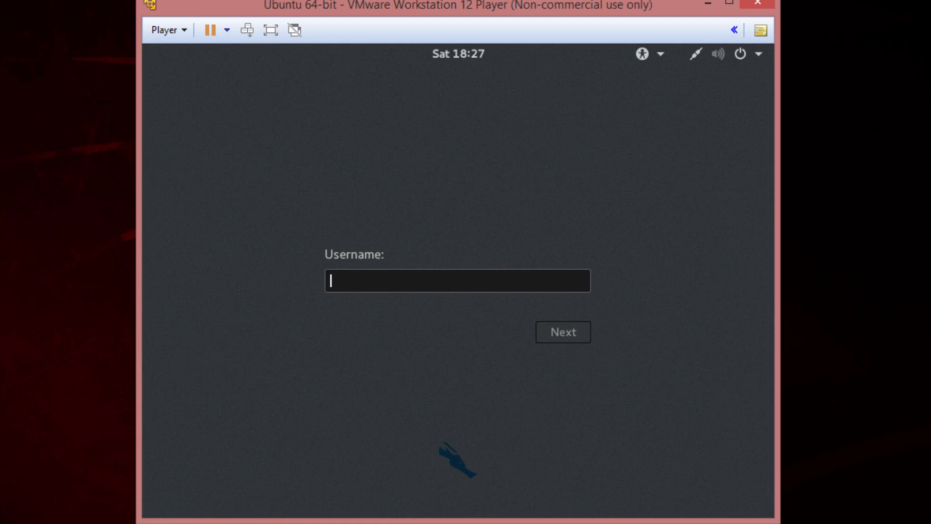
- Log into the Kali desktop as root with the account password
{"action": "type", "text": "root"}
{"action": "key", "text": "Return"}
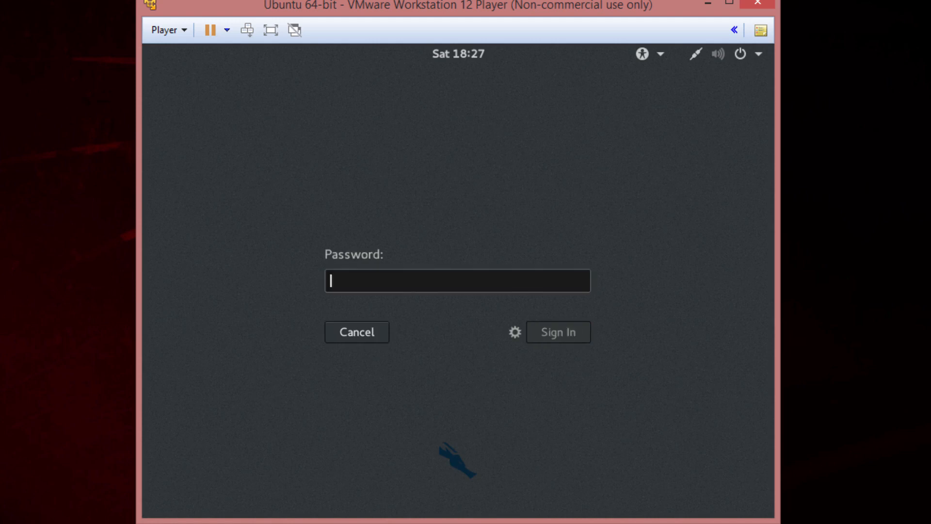
{"action": "type", "text": "toor"}
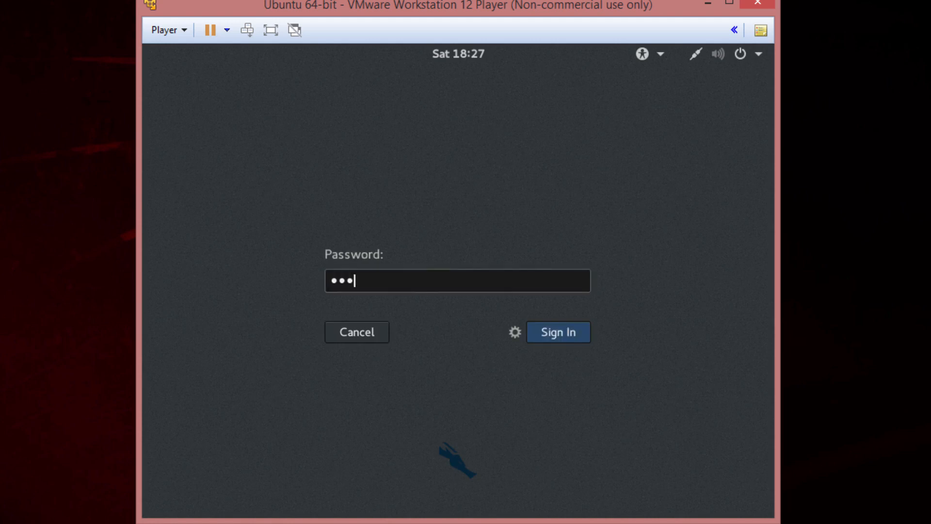
{"action": "key", "text": "Return"}
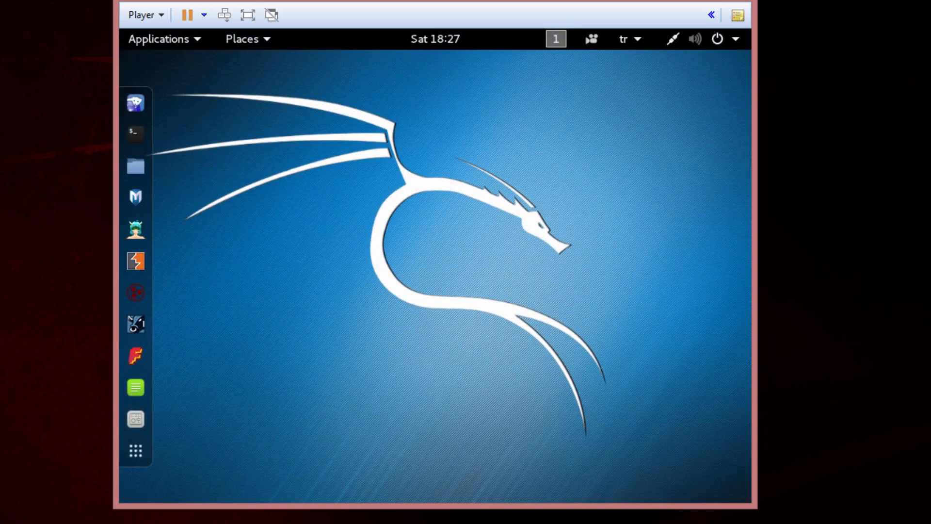
- Suspend the virtual machine and exit VMware Player, confirming with Yes
{"action": "left_click_drag", "start_coordinate": [323, 235], "coordinate": [449, 313]}
{"action": "left_click", "coordinate": [187, 15]}
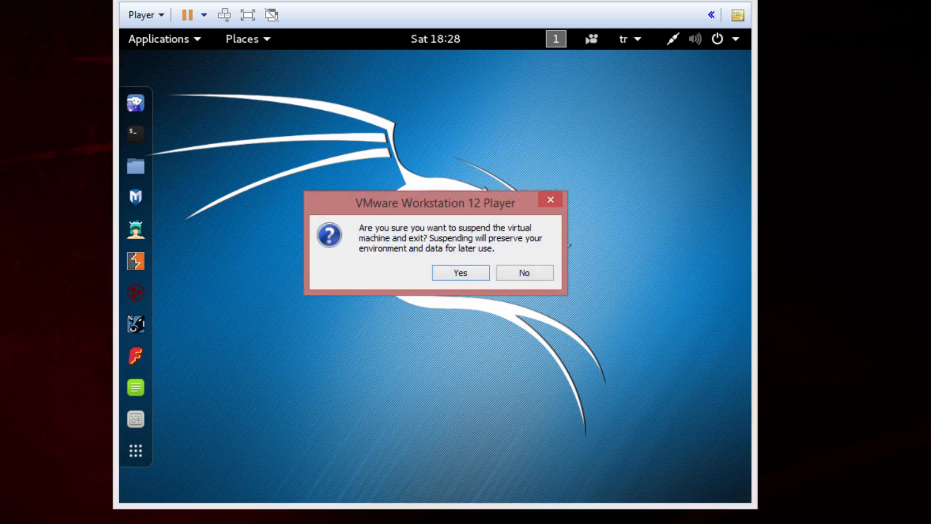
{"action": "left_click", "coordinate": [460, 273]}
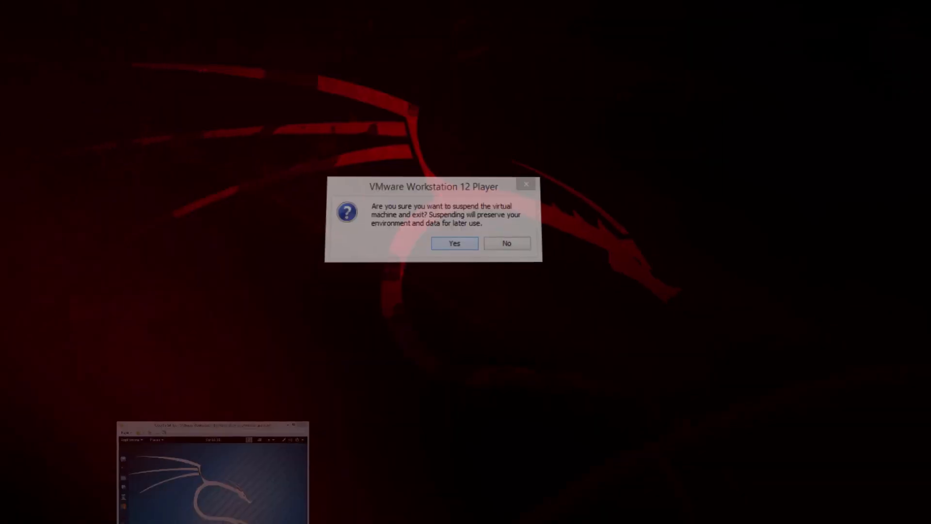